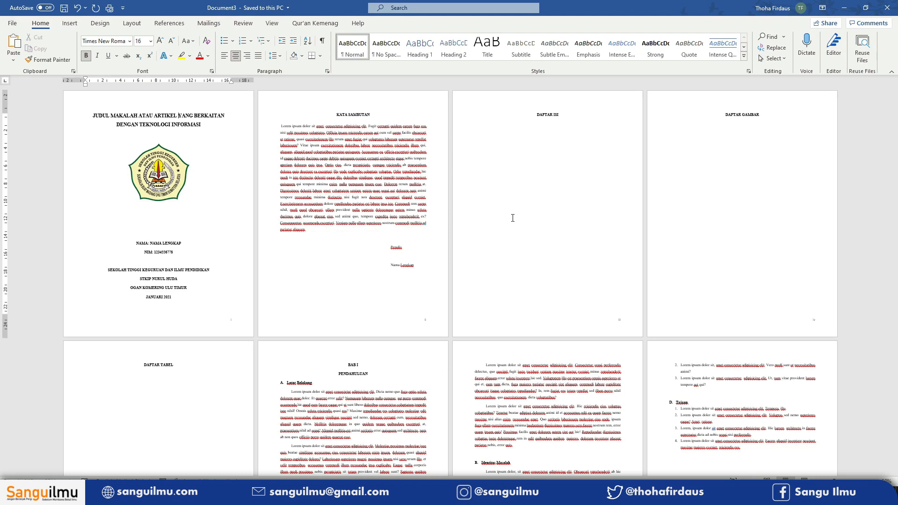
- Scroll through the paper's pages to review its section titles and layout
{"action": "left_click", "coordinate": [350, 114]}
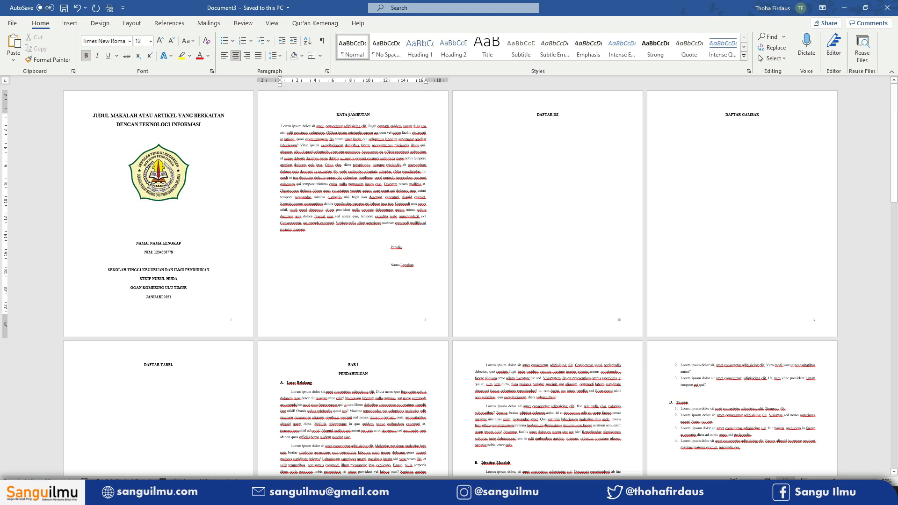
{"action": "scroll", "coordinate": [387, 251], "scroll_direction": "down", "scroll_amount": 5}
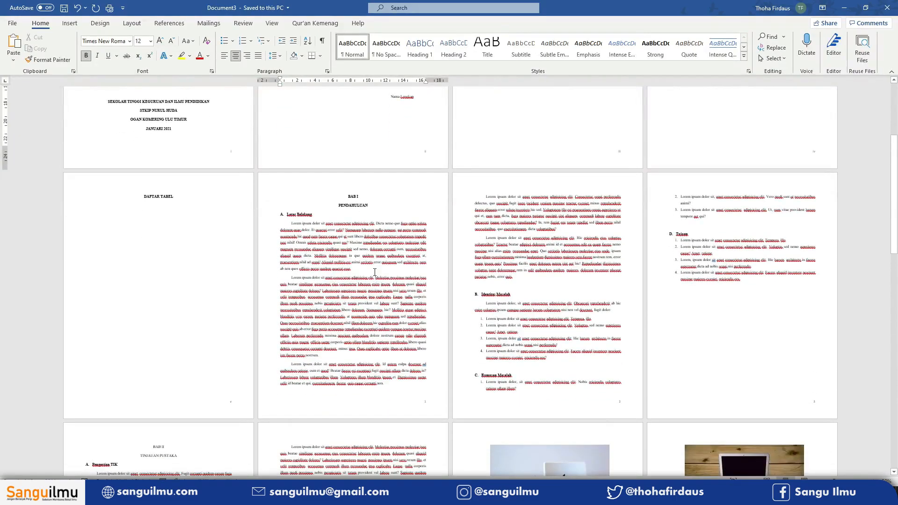
{"action": "scroll", "coordinate": [375, 272], "scroll_direction": "down", "scroll_amount": 10}
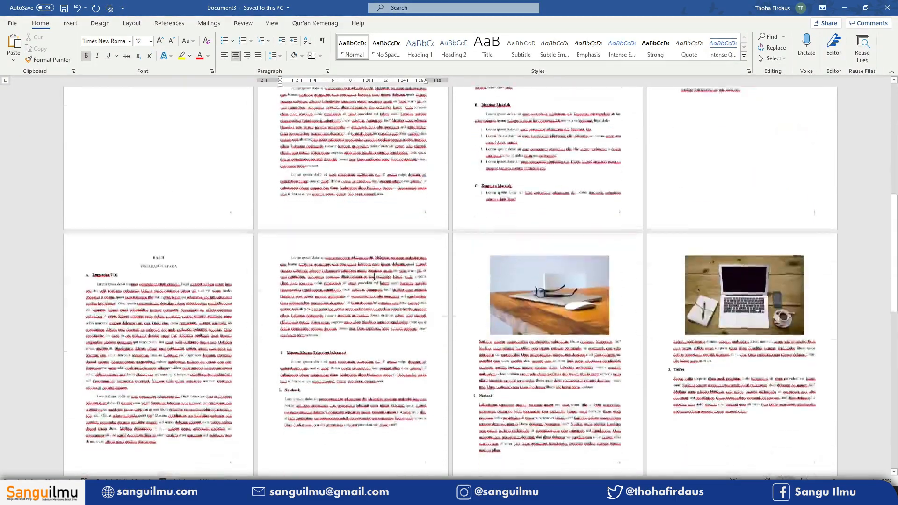
{"action": "scroll", "coordinate": [373, 277], "scroll_direction": "down", "scroll_amount": 3}
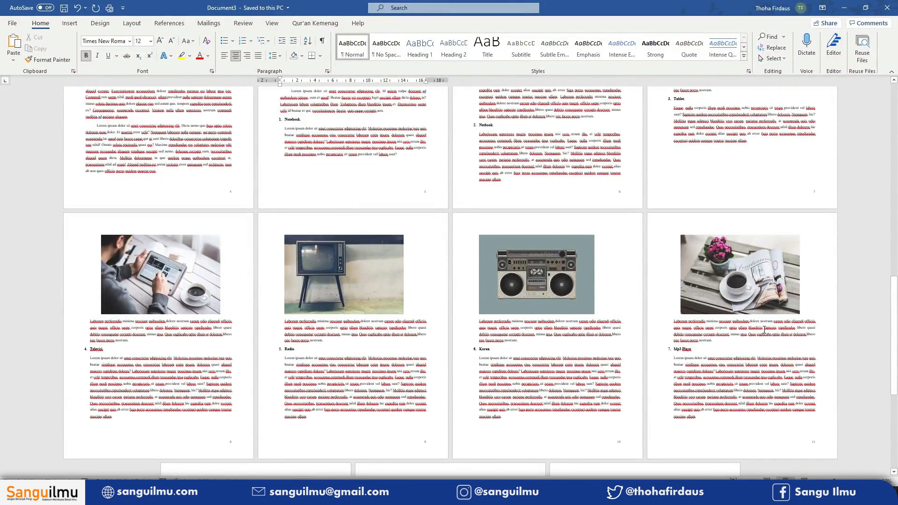
{"action": "left_click_drag", "start_coordinate": [894, 334], "coordinate": [894, 140]}
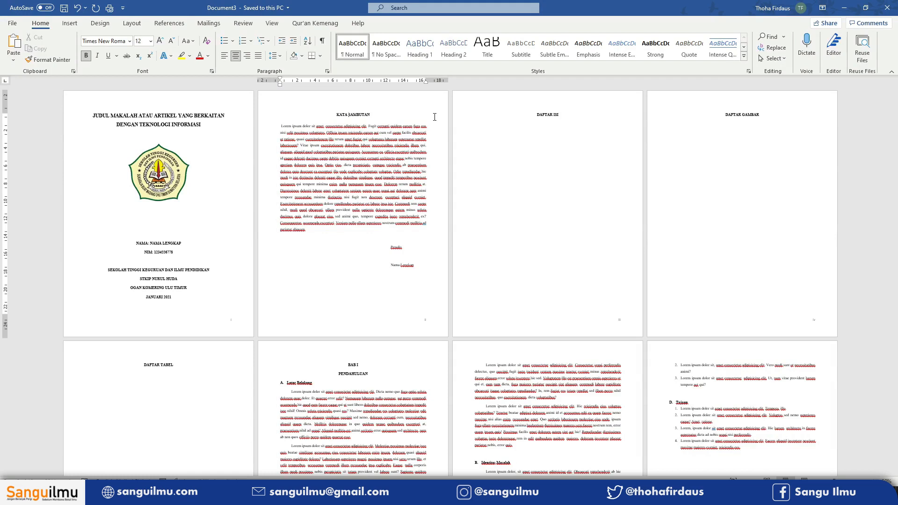
{"action": "scroll", "coordinate": [426, 289], "scroll_direction": "down", "scroll_amount": 1}
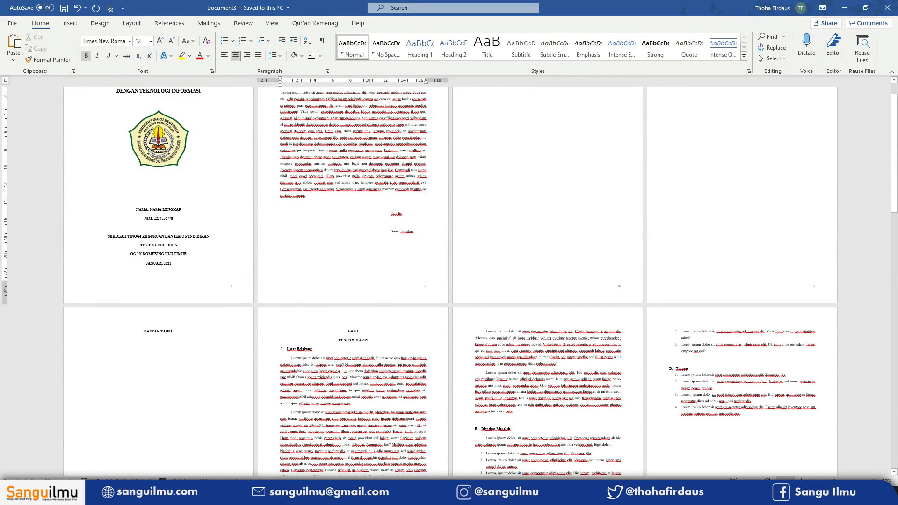
{"action": "scroll", "coordinate": [596, 304], "scroll_direction": "down", "scroll_amount": 4}
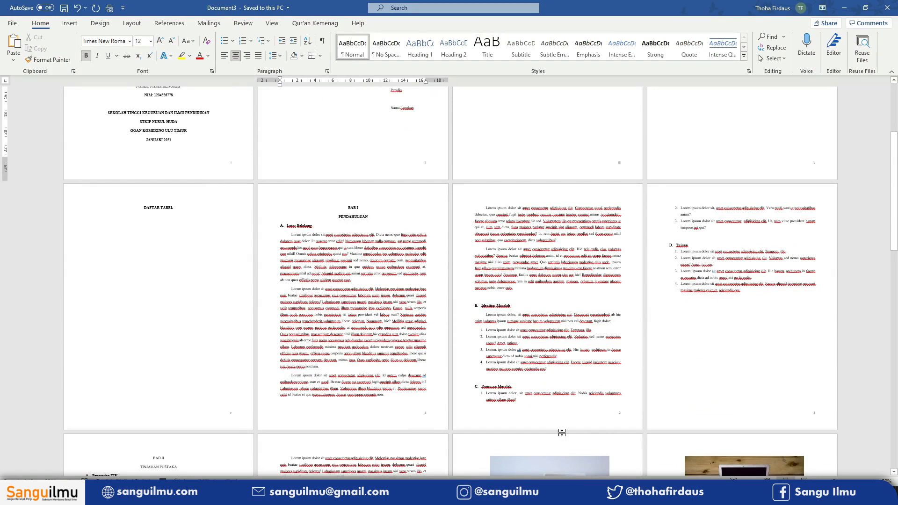
{"action": "scroll", "coordinate": [559, 397], "scroll_direction": "down", "scroll_amount": 1}
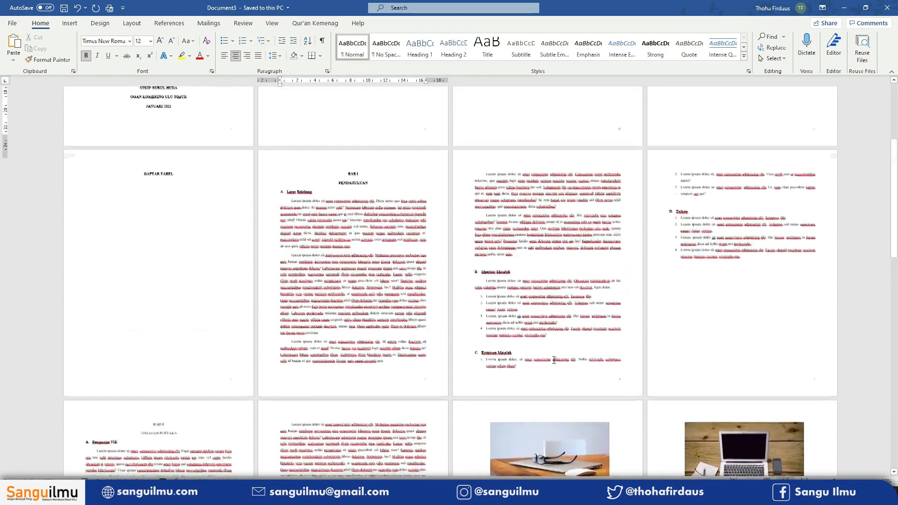
{"action": "scroll", "coordinate": [554, 360], "scroll_direction": "up", "scroll_amount": 2}
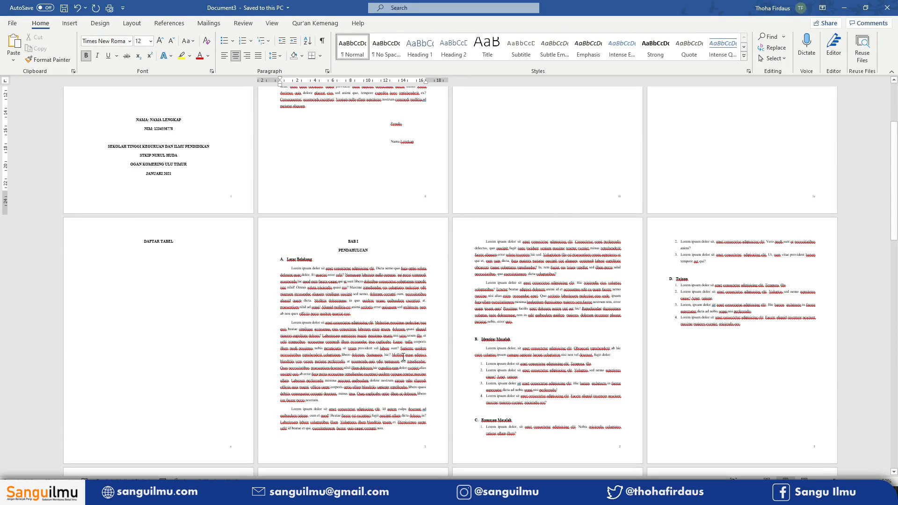
- Update the Heading 1 style to match the formatting of the KATA SAMBUTAN title
{"action": "left_click", "coordinate": [405, 386]}
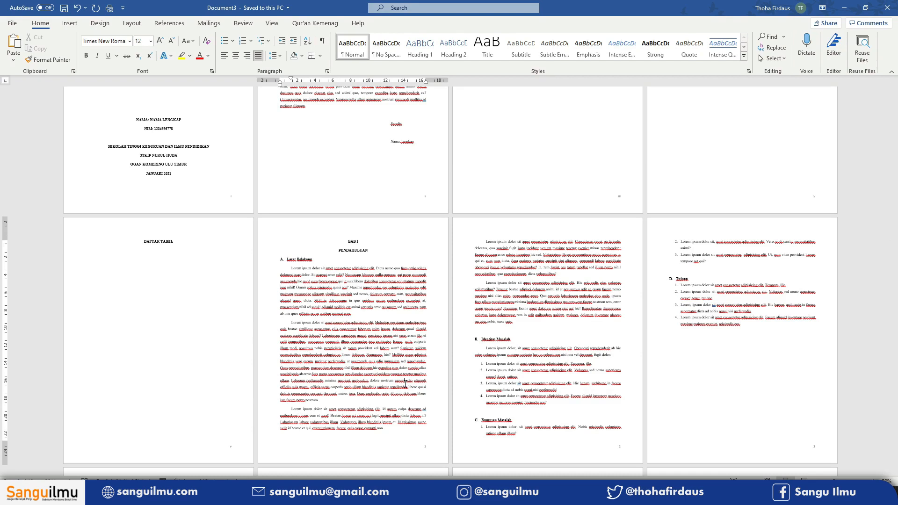
{"action": "scroll", "coordinate": [405, 383], "scroll_direction": "up", "scroll_amount": 4}
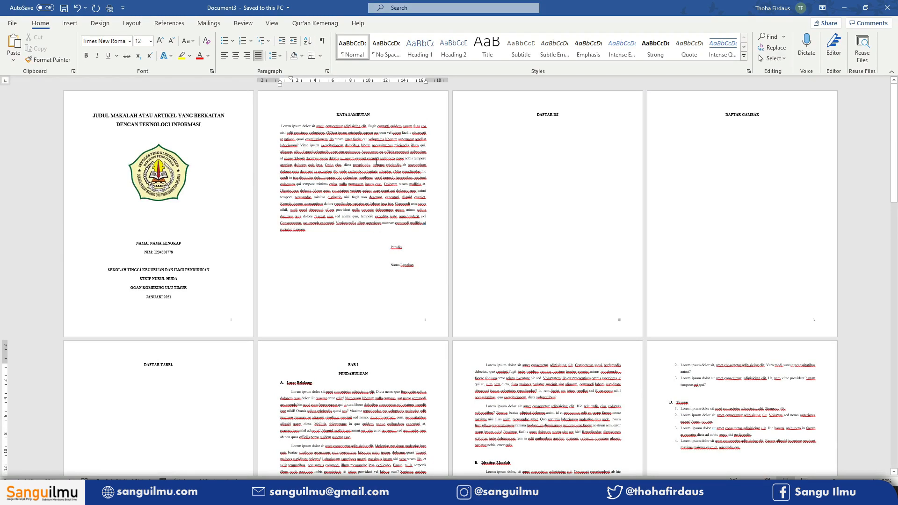
{"action": "left_click", "coordinate": [361, 116]}
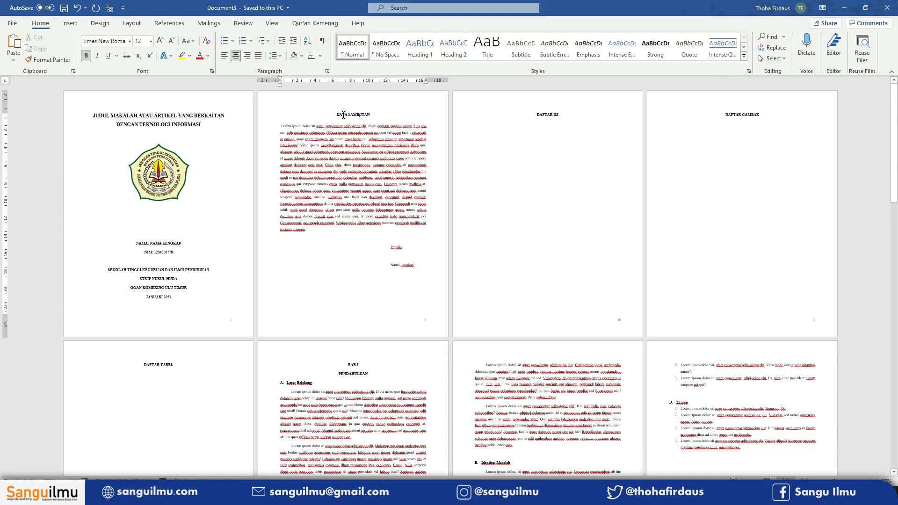
{"action": "scroll", "coordinate": [344, 114], "scroll_direction": "up", "scroll_amount": 5}
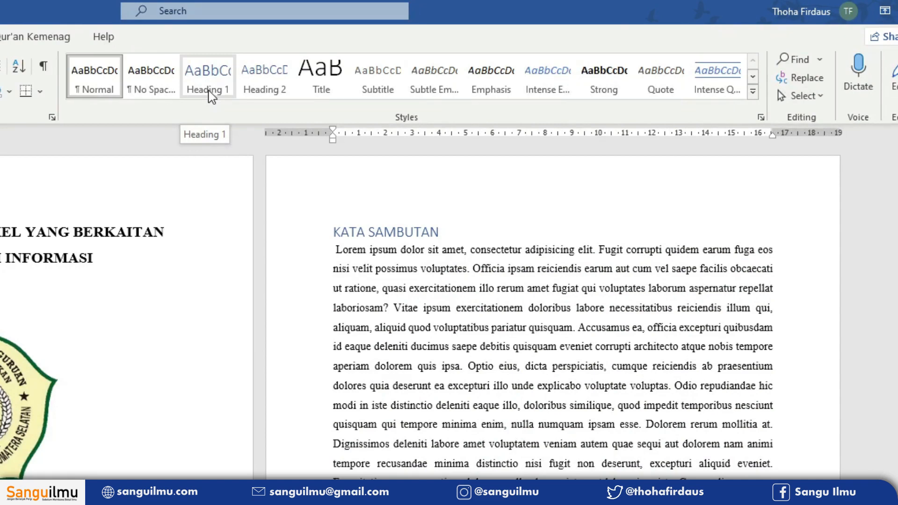
{"action": "right_click", "coordinate": [212, 97]}
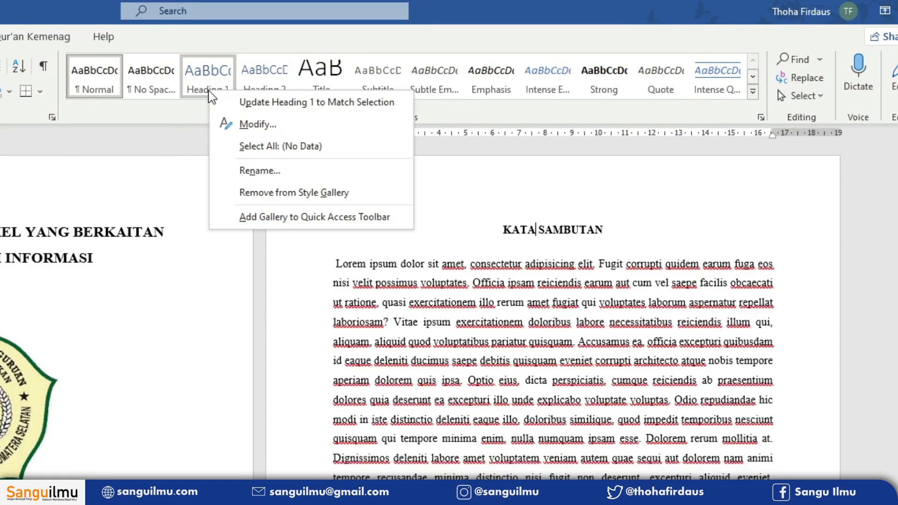
{"action": "left_click", "coordinate": [313, 103]}
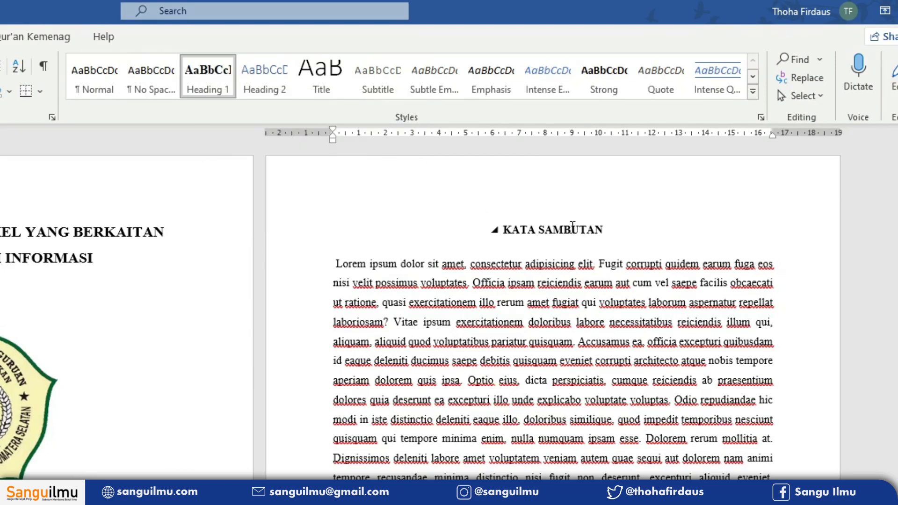
- Apply Heading 1 to the DAFTAR ISI and DAFTAR GAMBAR titles
{"action": "scroll", "coordinate": [514, 365], "scroll_direction": "down", "scroll_amount": 10}
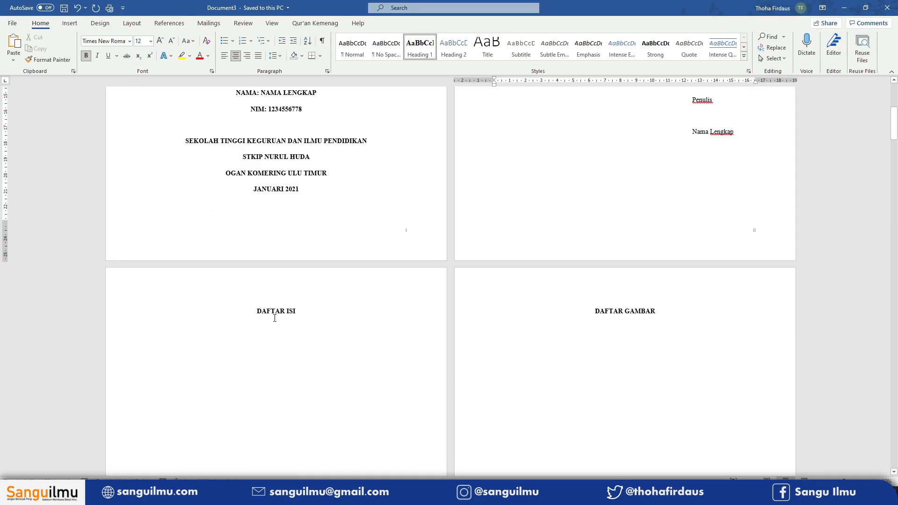
{"action": "left_click", "coordinate": [43, 469]}
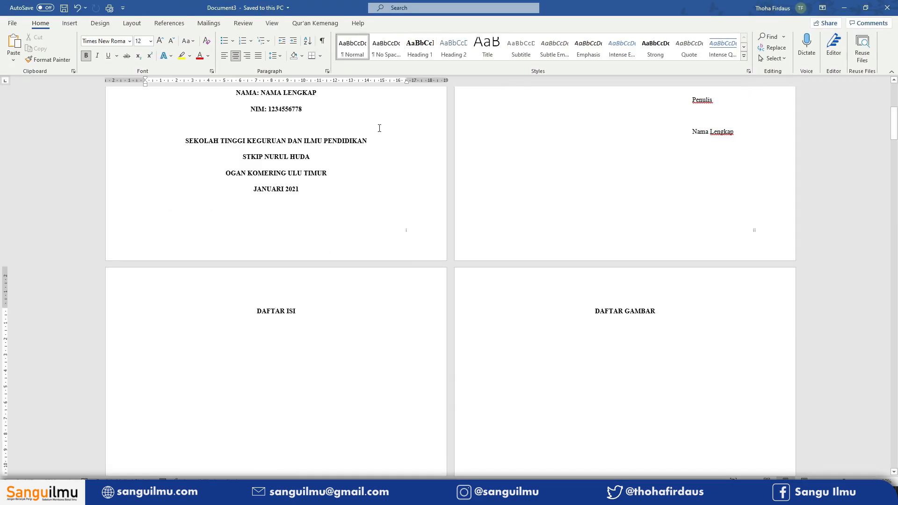
{"action": "left_click", "coordinate": [422, 56]}
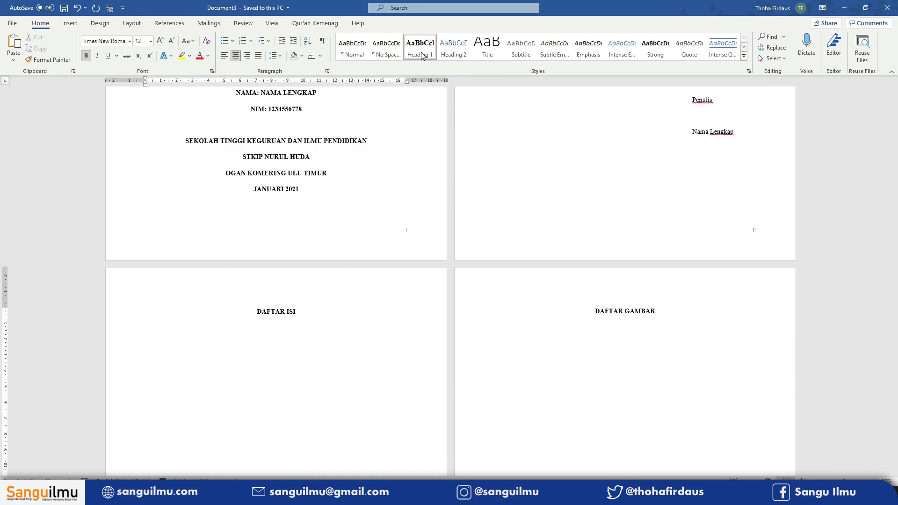
{"action": "left_click", "coordinate": [610, 310]}
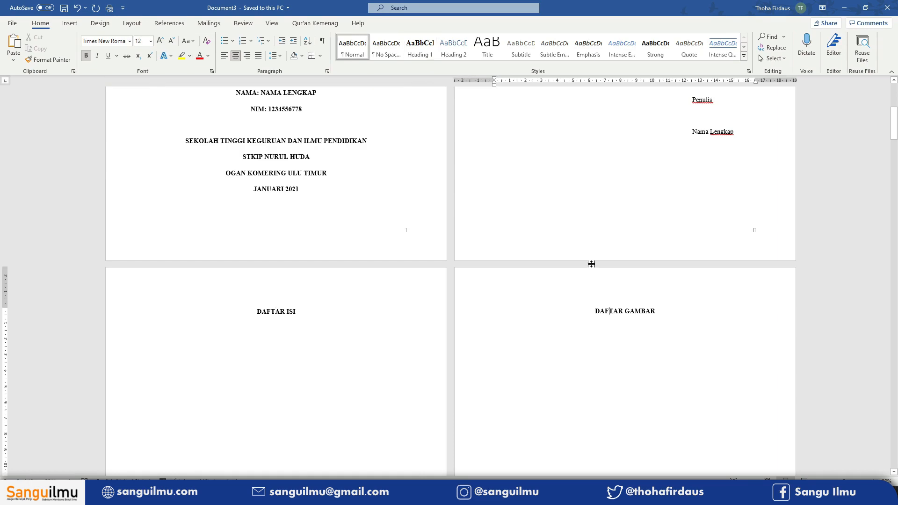
{"action": "left_click", "coordinate": [426, 56]}
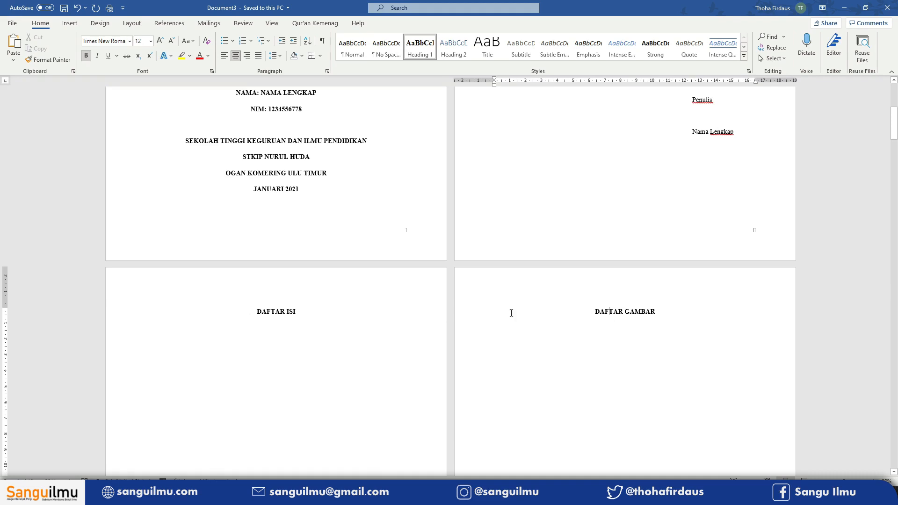
- Turn on the Navigation Pane and jump to each heading listed in it
{"action": "left_click", "coordinate": [281, 313]}
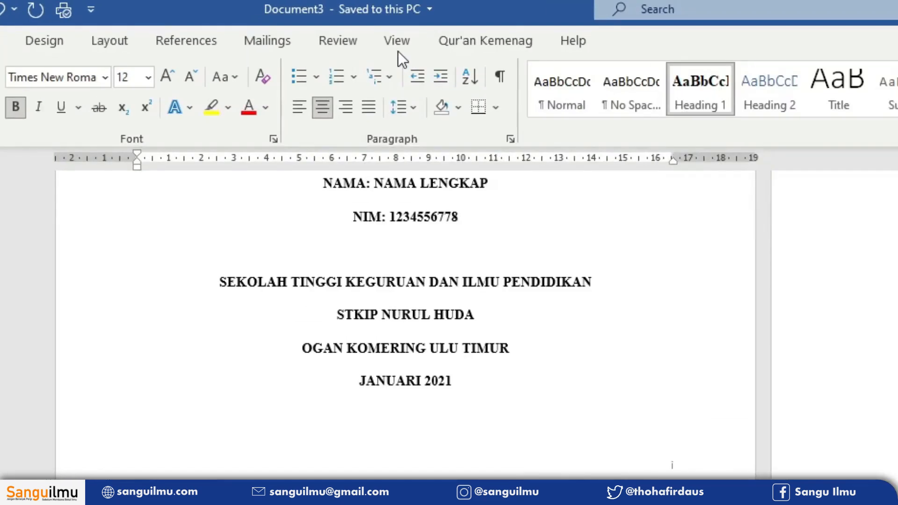
{"action": "left_click", "coordinate": [272, 25]}
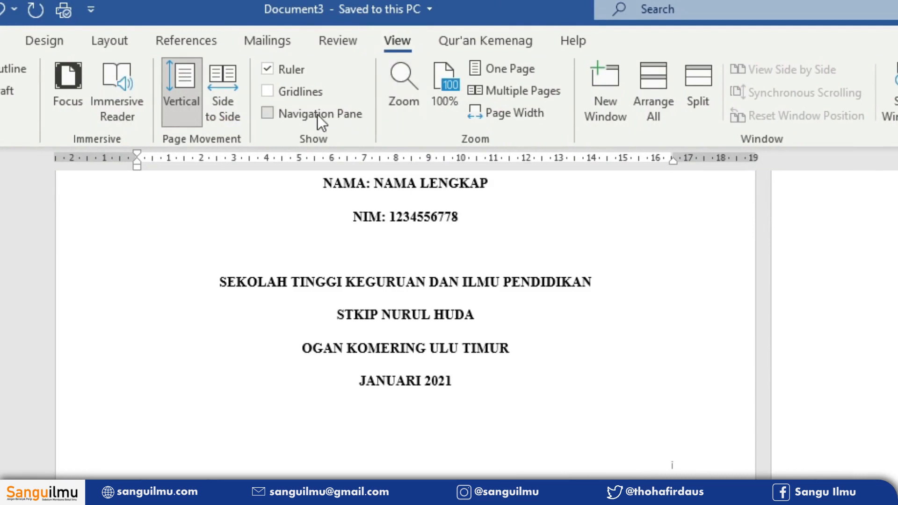
{"action": "left_click", "coordinate": [349, 115]}
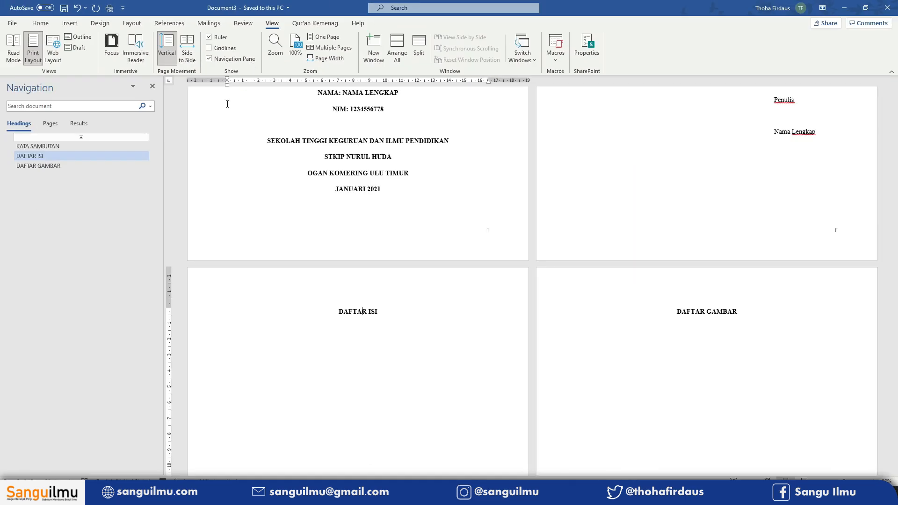
{"action": "left_click", "coordinate": [46, 146]}
{"action": "left_click", "coordinate": [45, 155]}
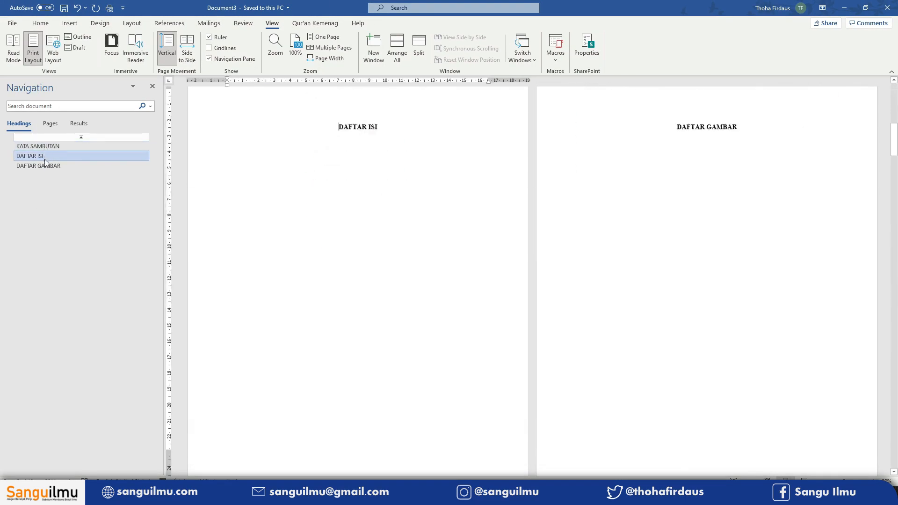
{"action": "left_click", "coordinate": [46, 166]}
- Apply Heading 1 to the DAFTAR TABEL title
{"action": "scroll", "coordinate": [483, 260], "scroll_direction": "down", "scroll_amount": 5}
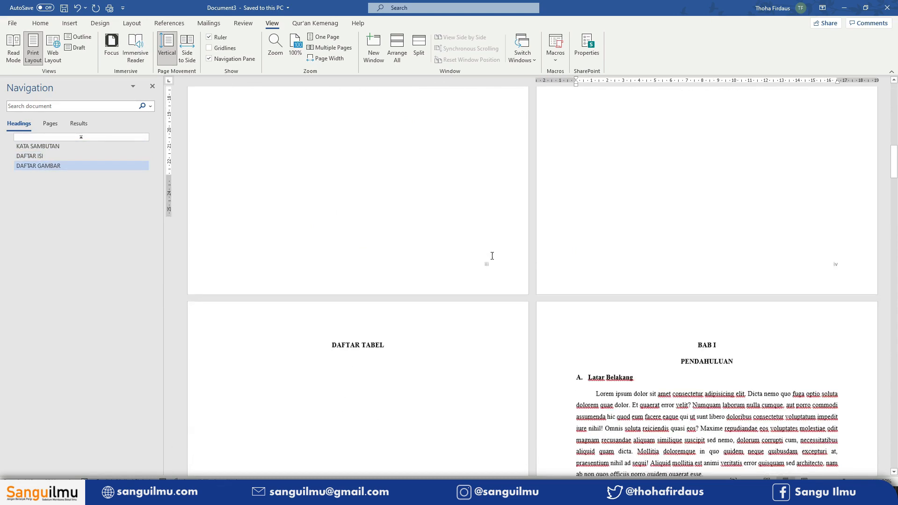
{"action": "left_click", "coordinate": [337, 265]}
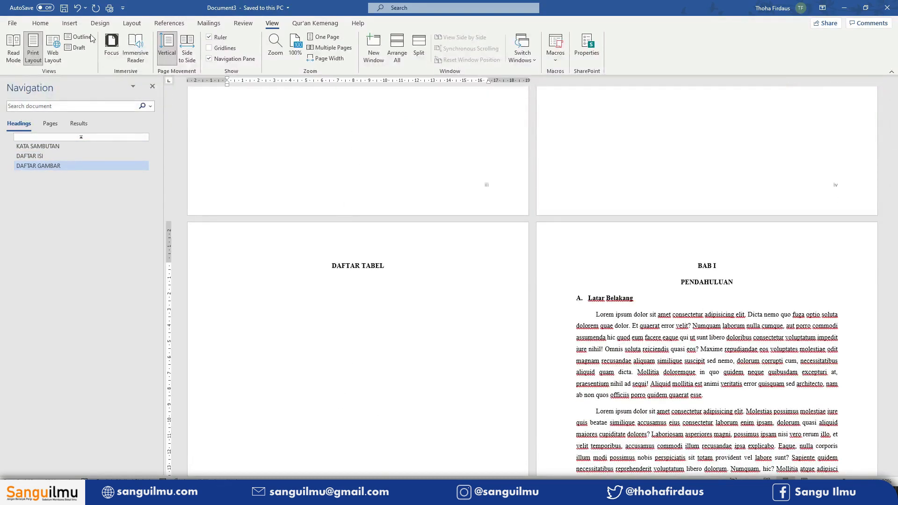
{"action": "left_click", "coordinate": [40, 23]}
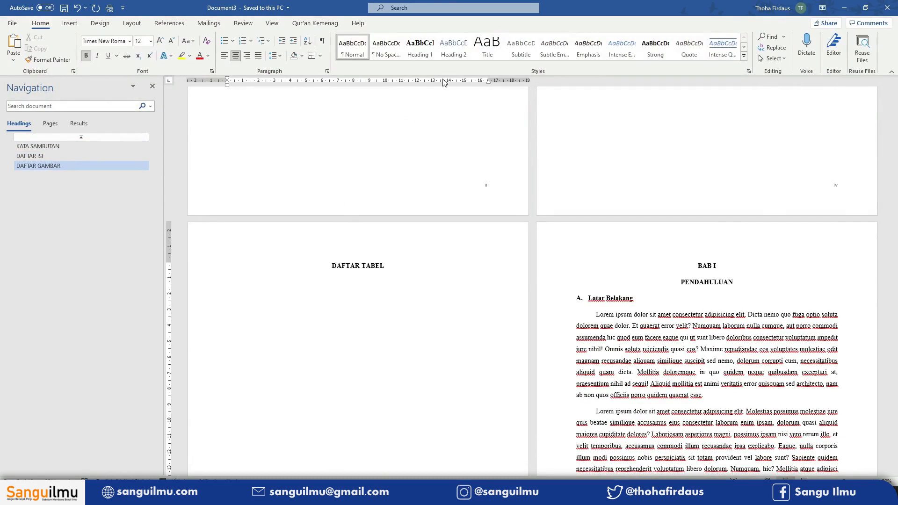
{"action": "left_click", "coordinate": [419, 47]}
- Apply Heading 1 to the BAB I and BAB II chapter titles
{"action": "left_click", "coordinate": [709, 267]}
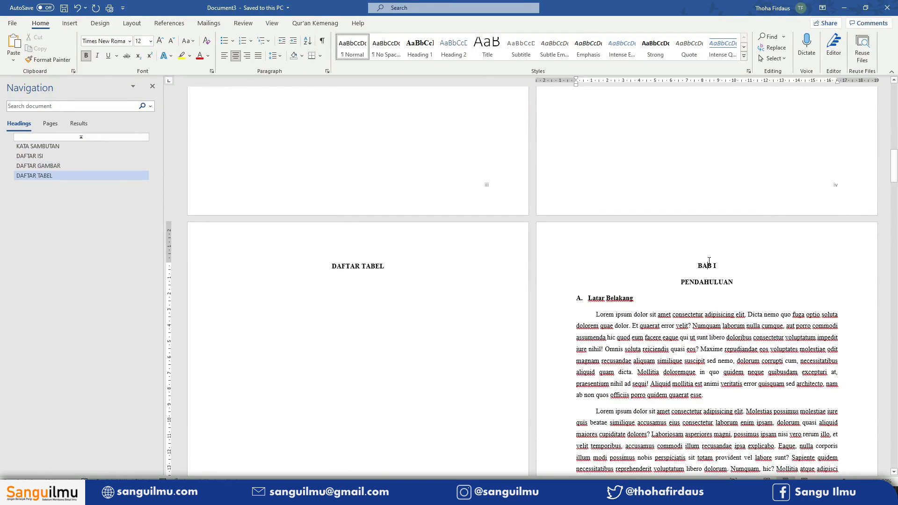
{"action": "left_click", "coordinate": [422, 52]}
{"action": "left_click_drag", "start_coordinate": [894, 206], "coordinate": [893, 412]}
{"action": "left_click", "coordinate": [360, 174]}
{"action": "left_click", "coordinate": [419, 49]}
- Apply Heading 1 to the BAB III chapter title and adjust its indent on the ruler
{"action": "left_click", "coordinate": [521, 409]}
{"action": "left_click", "coordinate": [411, 49]}
{"action": "left_click", "coordinate": [528, 429]}
{"action": "left_click_drag", "start_coordinate": [422, 78], "coordinate": [402, 78]}
{"action": "left_click", "coordinate": [531, 409]}
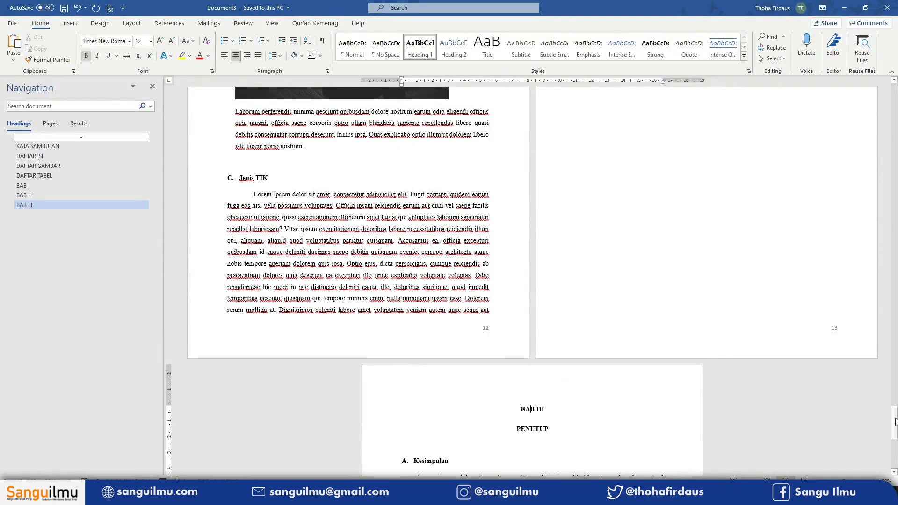
- Jump through the Navigation Pane headings from BAB II back up to KATA SAMBUTAN
{"action": "left_click", "coordinate": [28, 192]}
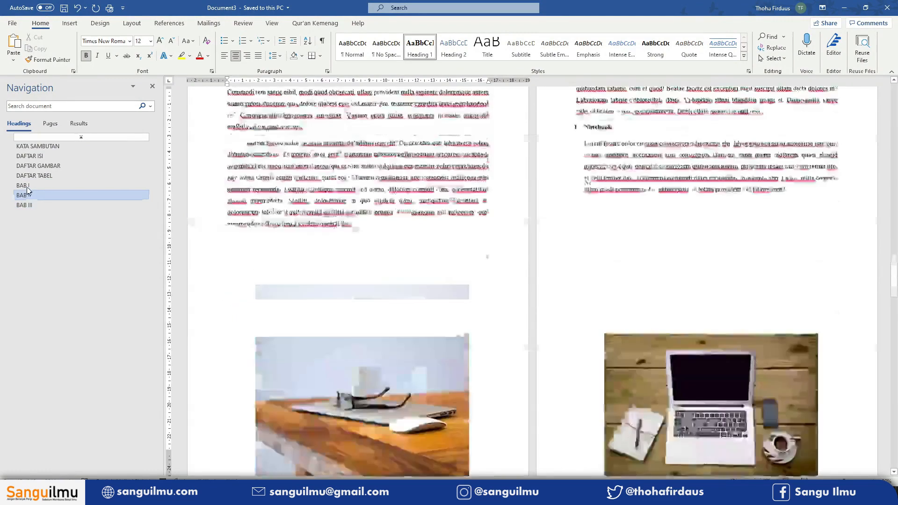
{"action": "left_click", "coordinate": [26, 185]}
{"action": "left_click", "coordinate": [31, 176]}
{"action": "left_click", "coordinate": [35, 165]}
{"action": "left_click", "coordinate": [33, 156]}
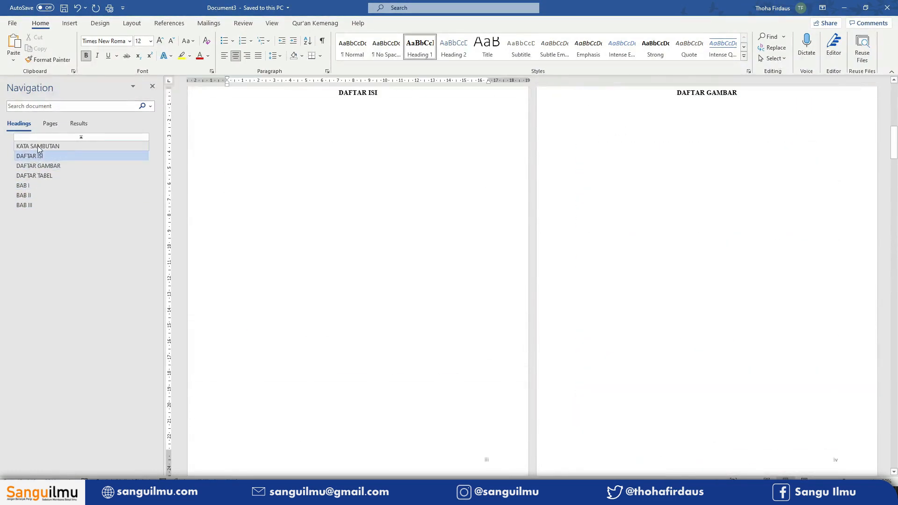
{"action": "left_click", "coordinate": [38, 146]}
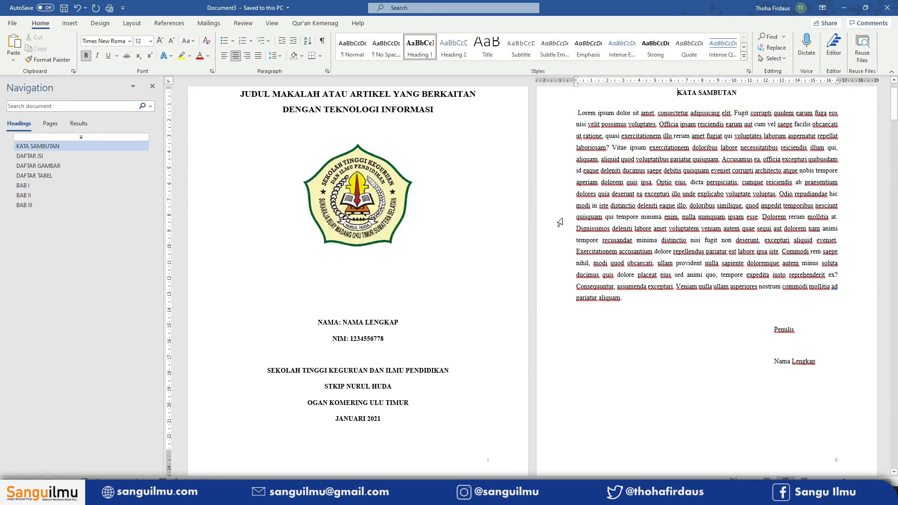
- Apply Heading 2 to the Latar Belakang subheading in BAB I and update Heading 2 to match its formatting
{"action": "scroll", "coordinate": [547, 219], "scroll_direction": "down", "scroll_amount": 15}
{"action": "scroll", "coordinate": [533, 219], "scroll_direction": "down", "scroll_amount": 7}
{"action": "left_click", "coordinate": [619, 223]}
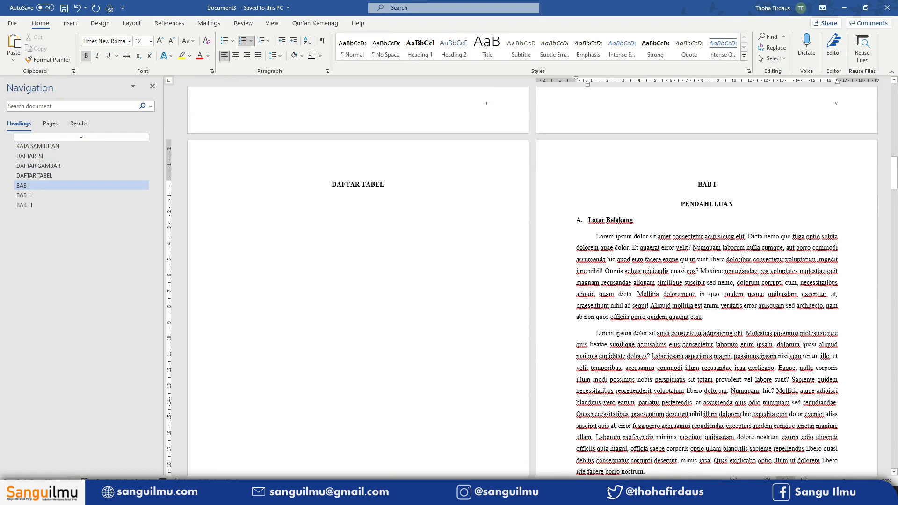
{"action": "left_click", "coordinate": [454, 52]}
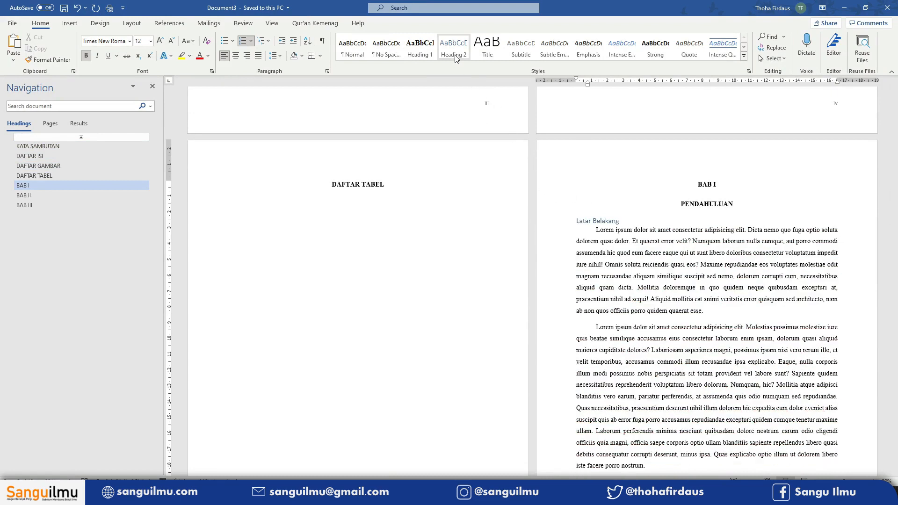
{"action": "right_click", "coordinate": [456, 57]}
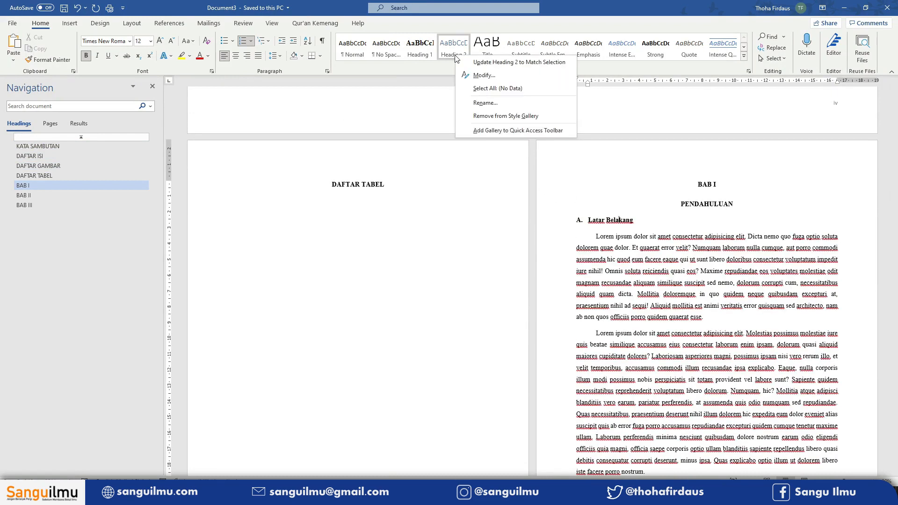
{"action": "left_click", "coordinate": [492, 64]}
- Apply Heading 2 to the Identitas Masalah, Rumusan Masalah and Tujuan subheadings of BAB I
{"action": "scroll", "coordinate": [534, 284], "scroll_direction": "down", "scroll_amount": 10}
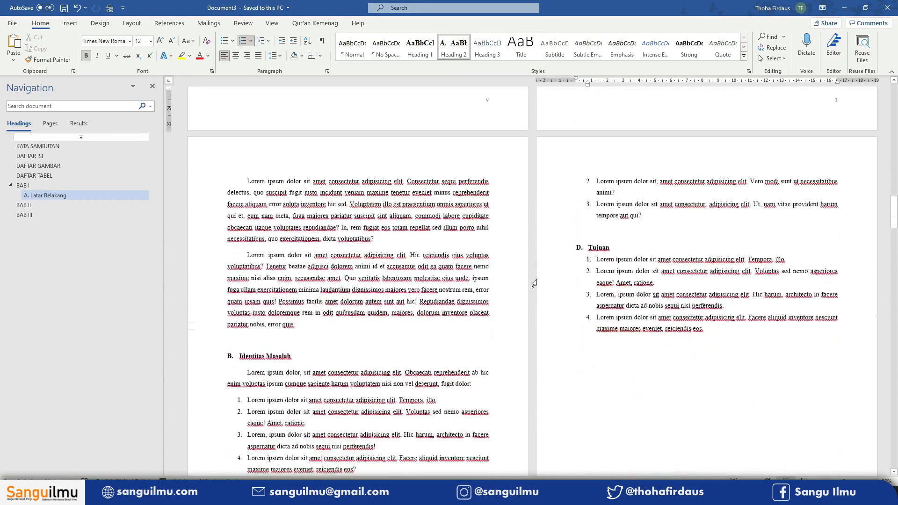
{"action": "left_click", "coordinate": [256, 354]}
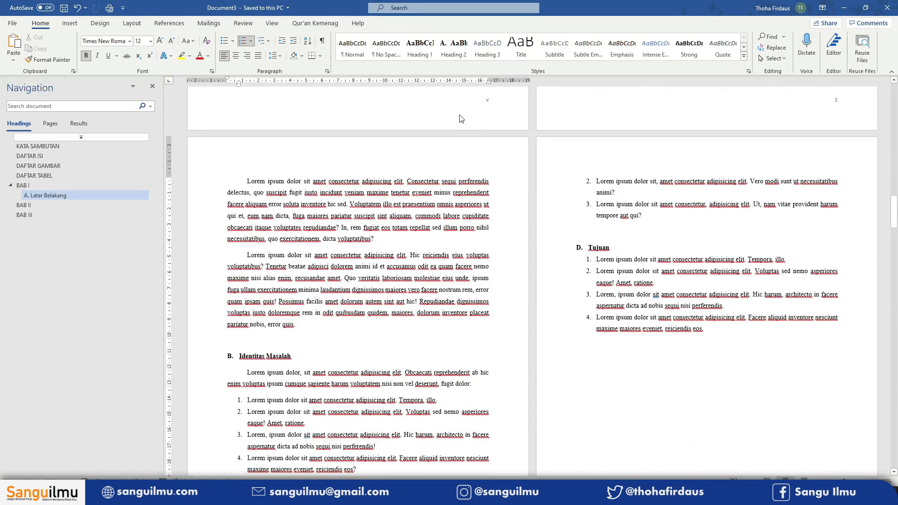
{"action": "left_click", "coordinate": [463, 54]}
{"action": "left_click", "coordinate": [465, 53]}
{"action": "left_click", "coordinate": [600, 108]}
{"action": "left_click", "coordinate": [462, 54]}
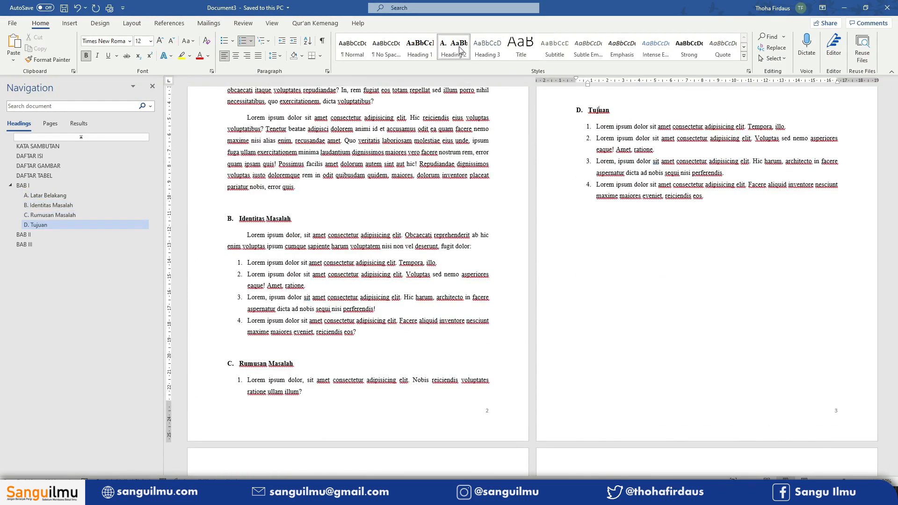
- Apply Heading 2 to the Pengertian TIK subheading in BAB II
{"action": "scroll", "coordinate": [463, 266], "scroll_direction": "down", "scroll_amount": 5}
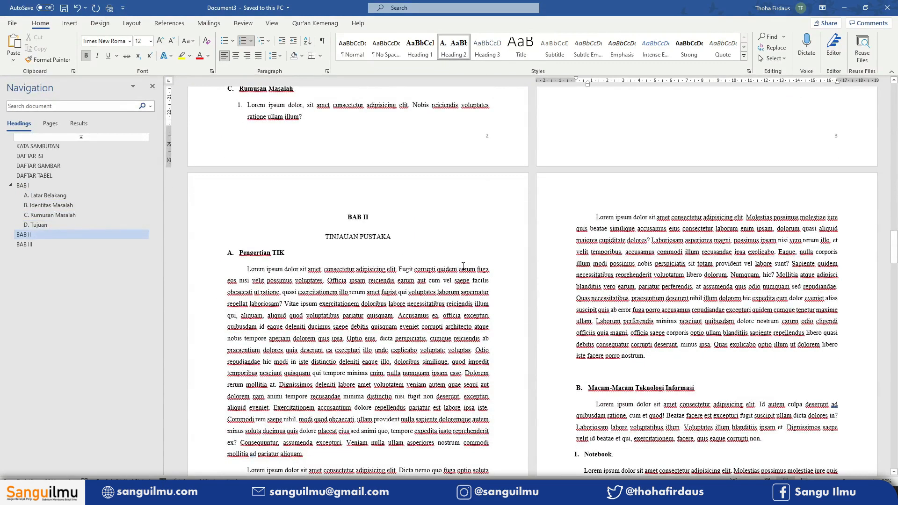
{"action": "left_click", "coordinate": [266, 254]}
{"action": "left_click", "coordinate": [454, 46]}
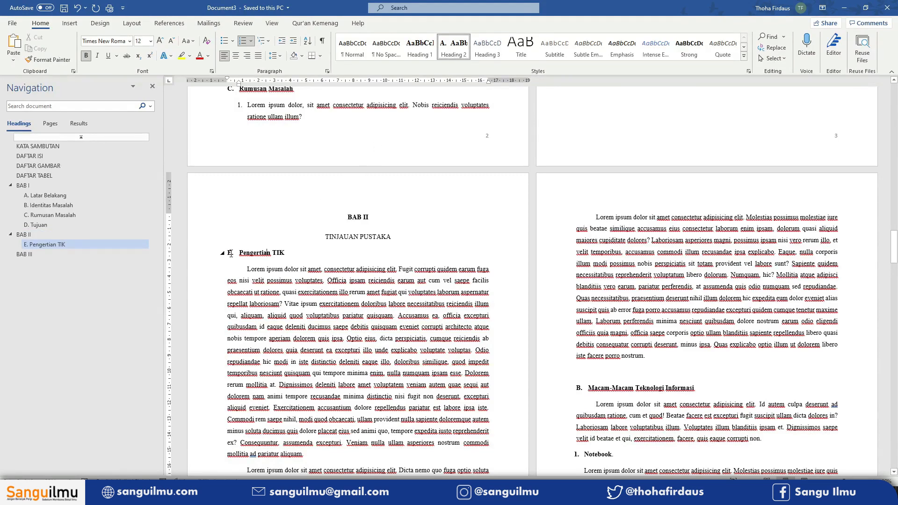
- Restart the Pengertian TIK numbering as a new list starting at A, accepting the Heading 2 style update
{"action": "scroll", "coordinate": [238, 255], "scroll_direction": "up", "scroll_amount": 3}
{"action": "scroll", "coordinate": [241, 266], "scroll_direction": "down", "scroll_amount": 2}
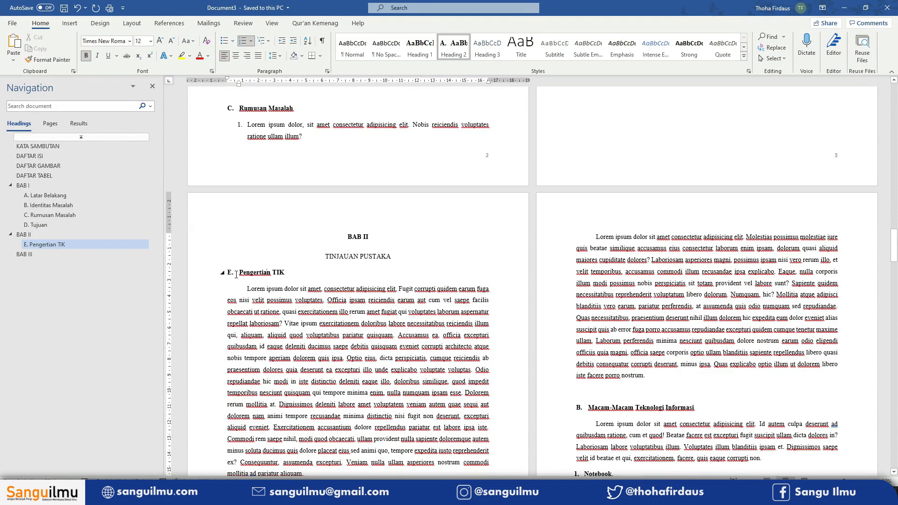
{"action": "left_click", "coordinate": [230, 273]}
{"action": "left_click", "coordinate": [251, 41]}
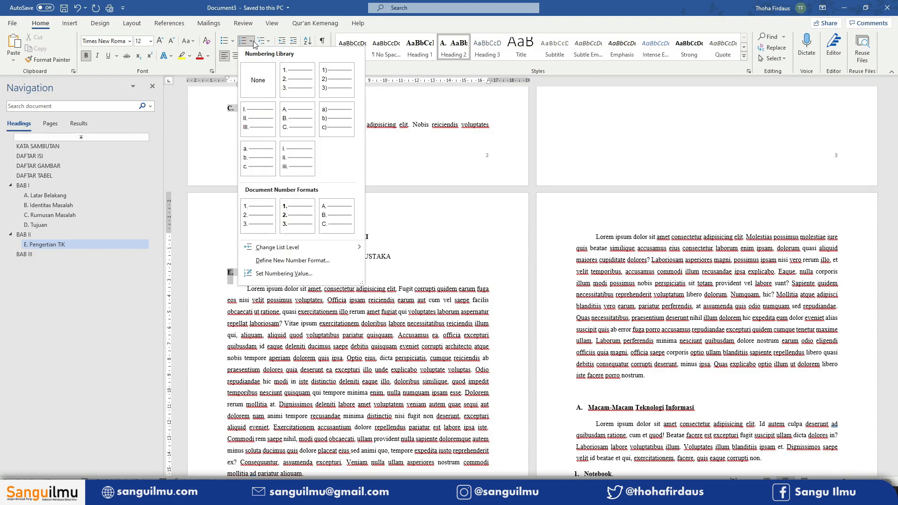
{"action": "left_click", "coordinate": [299, 274]}
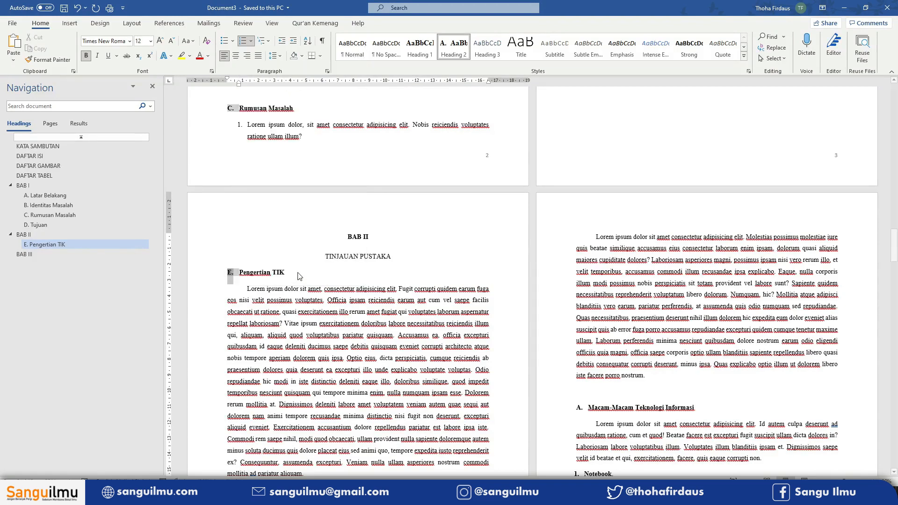
{"action": "left_click", "coordinate": [247, 238]}
{"action": "left_click", "coordinate": [247, 238]}
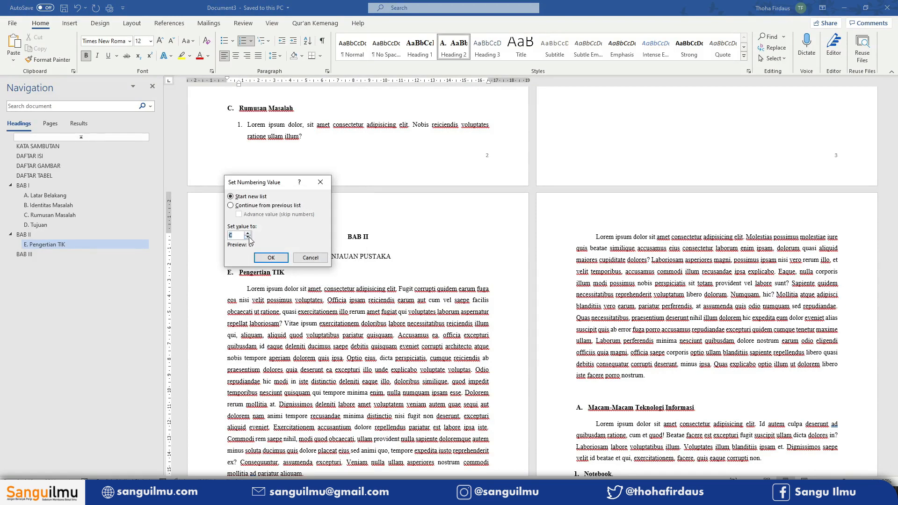
{"action": "left_click", "coordinate": [271, 258]}
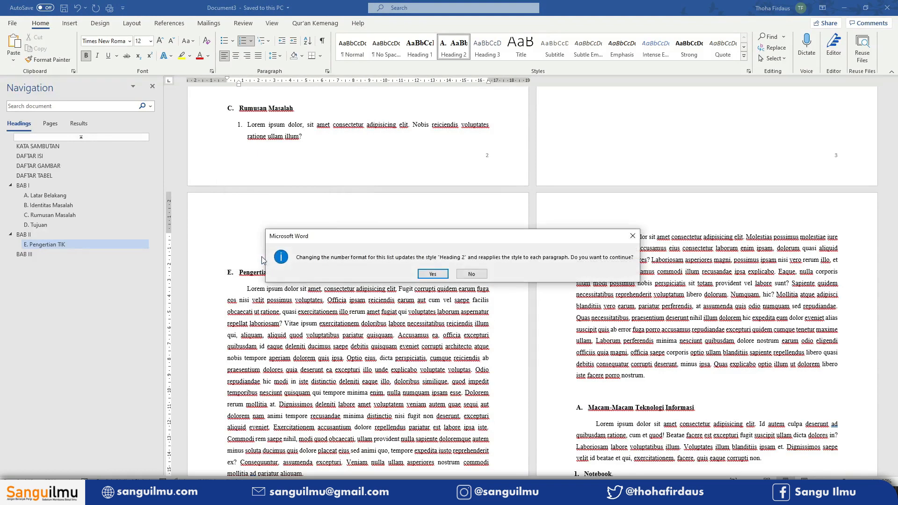
{"action": "left_click", "coordinate": [426, 273]}
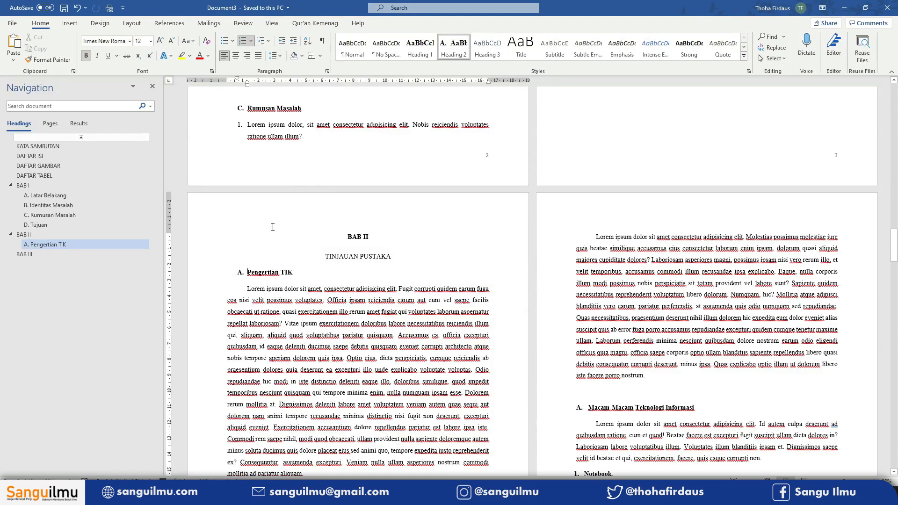
{"action": "key", "text": "ctrl+z"}
{"action": "key", "text": "ctrl+y"}
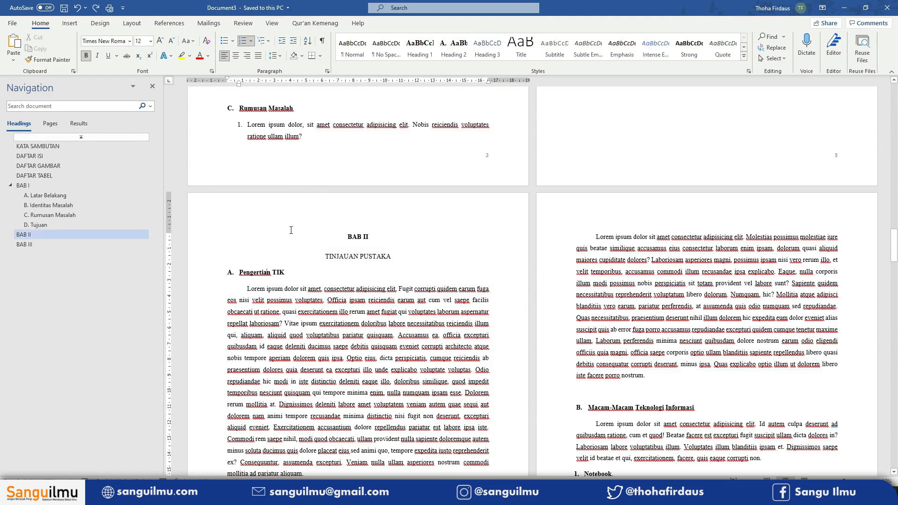
- Start creating a new style from the Pengertian TIK subheading and name it H2 BAB2
{"action": "left_click", "coordinate": [230, 273]}
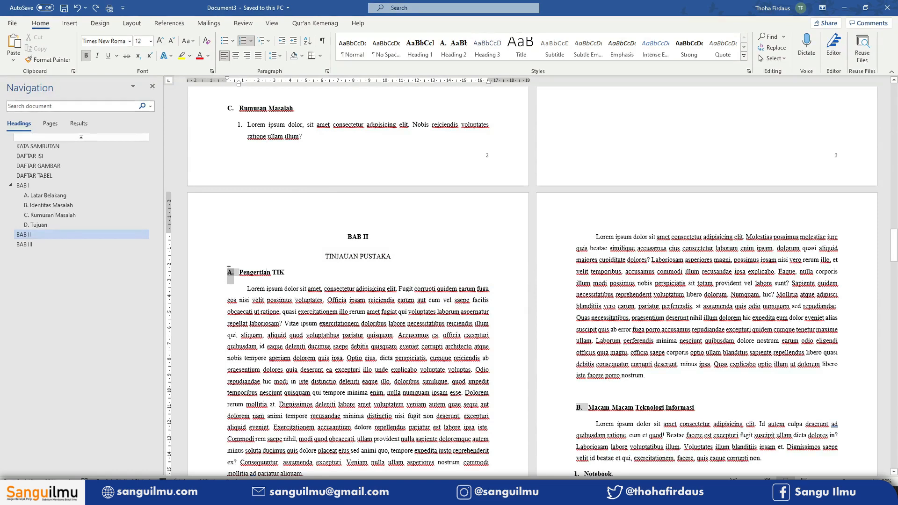
{"action": "left_click", "coordinate": [255, 270]}
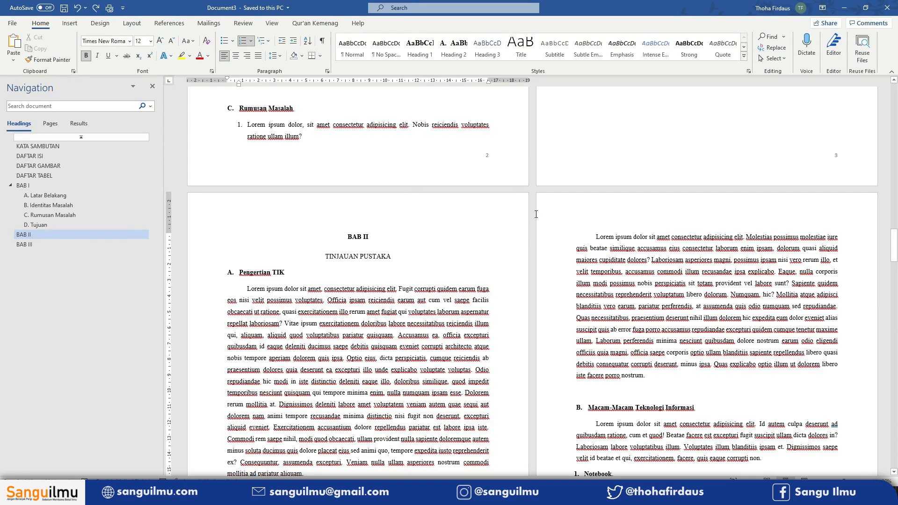
{"action": "left_click", "coordinate": [793, 94]}
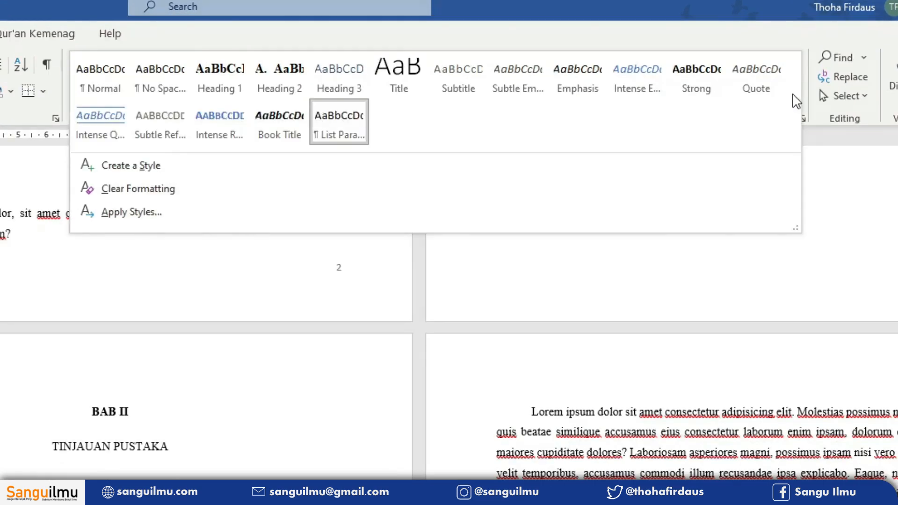
{"action": "left_click", "coordinate": [150, 165]}
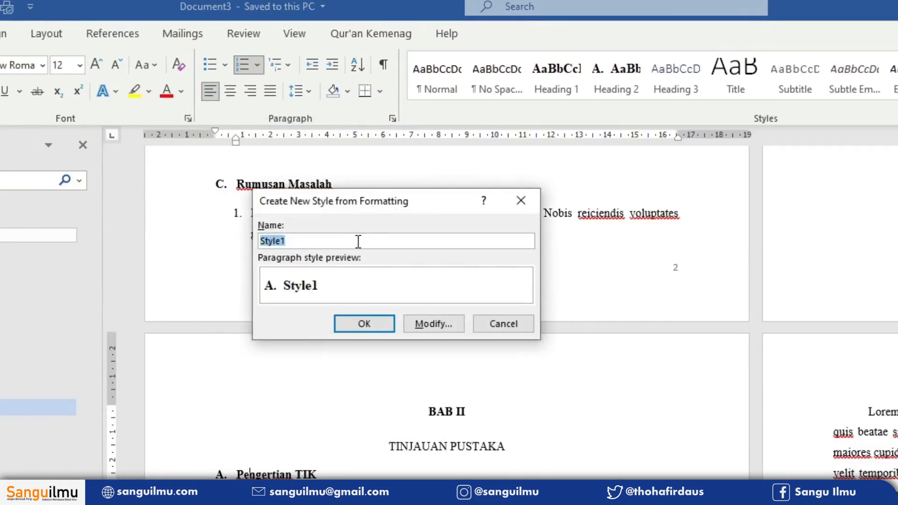
{"action": "type", "text": "H"}
{"action": "key", "text": "BackSpace"}
{"action": "type", "text": "H2 BAB2"}
- Base the H2 BAB2 style on Heading 2, make it bold, and save the style
{"action": "left_click", "coordinate": [451, 323]}
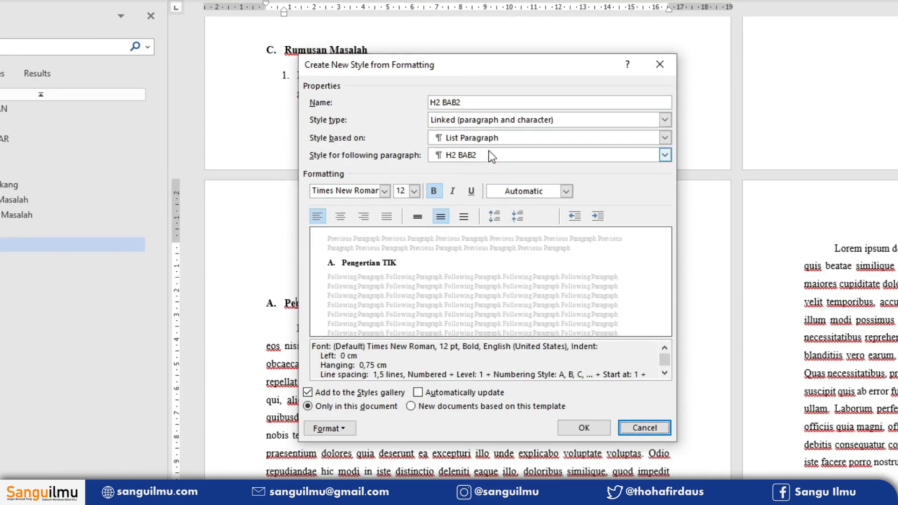
{"action": "left_click", "coordinate": [442, 139]}
{"action": "left_click", "coordinate": [454, 180]}
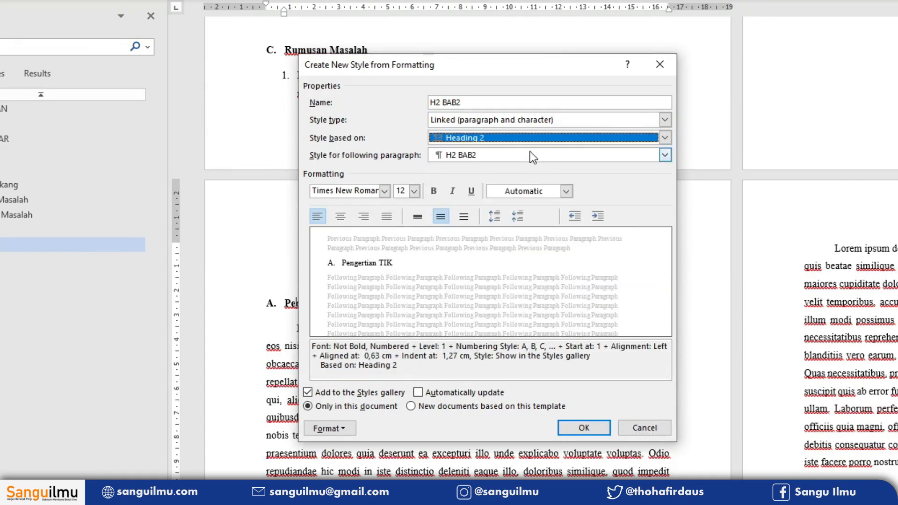
{"action": "left_click", "coordinate": [431, 194]}
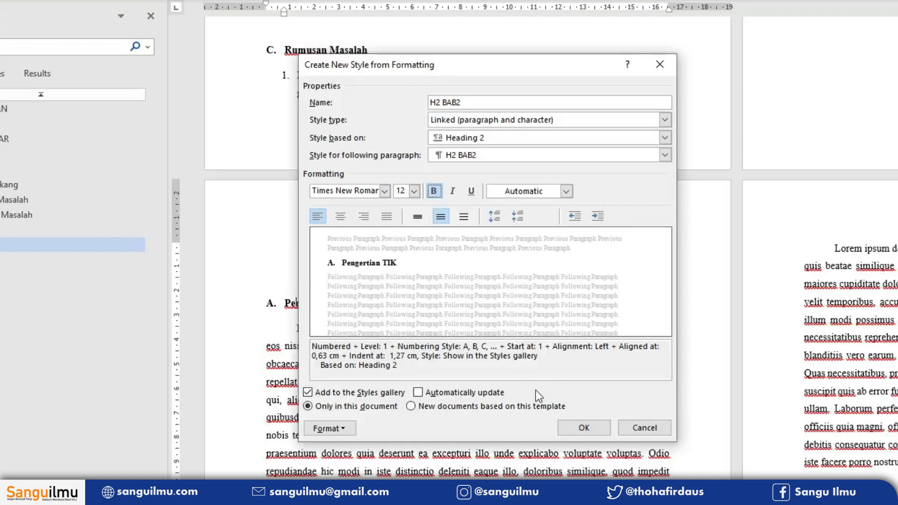
{"action": "left_click", "coordinate": [574, 426]}
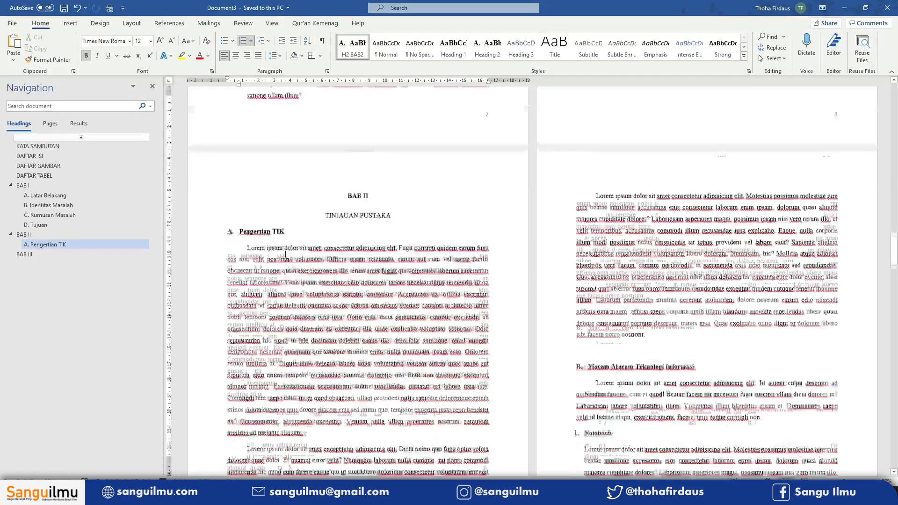
- Apply the H2 BAB2 style to the Macam-Macam Teknologi Informasi subheading
{"action": "scroll", "coordinate": [286, 253], "scroll_direction": "down", "scroll_amount": 3}
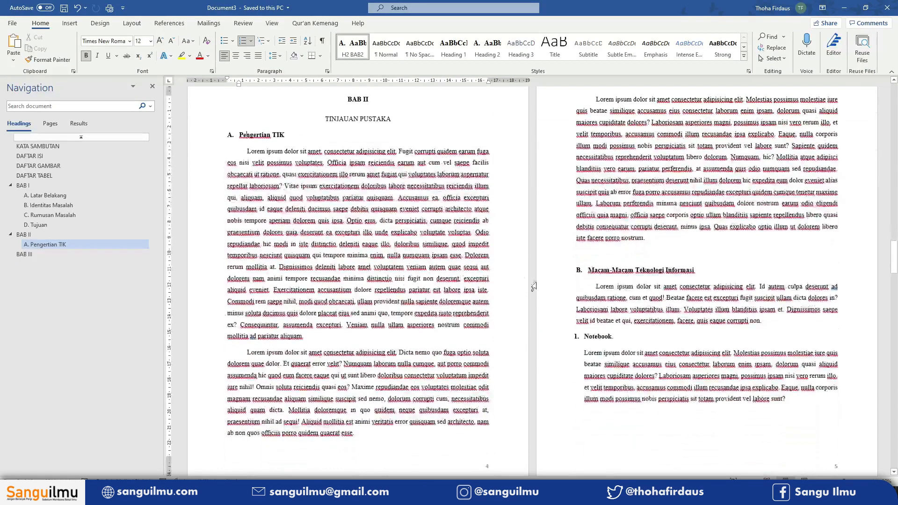
{"action": "left_click", "coordinate": [610, 271]}
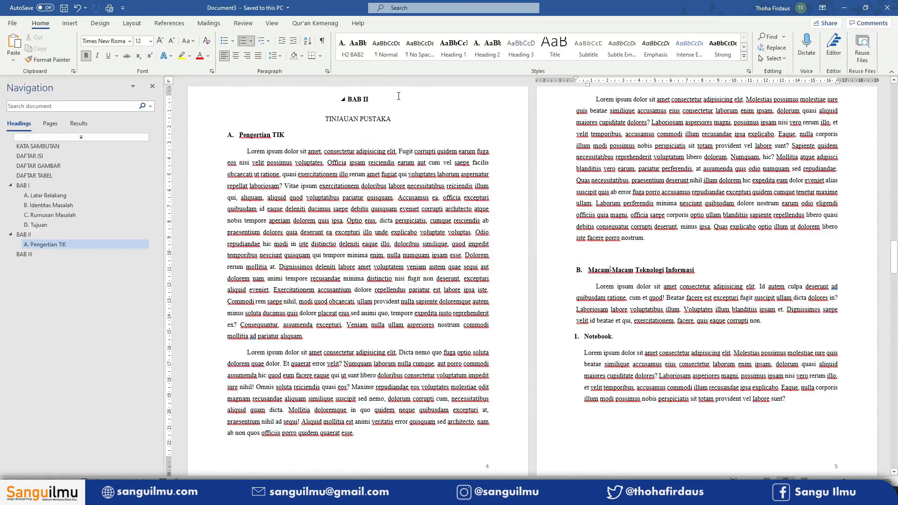
{"action": "left_click", "coordinate": [357, 57]}
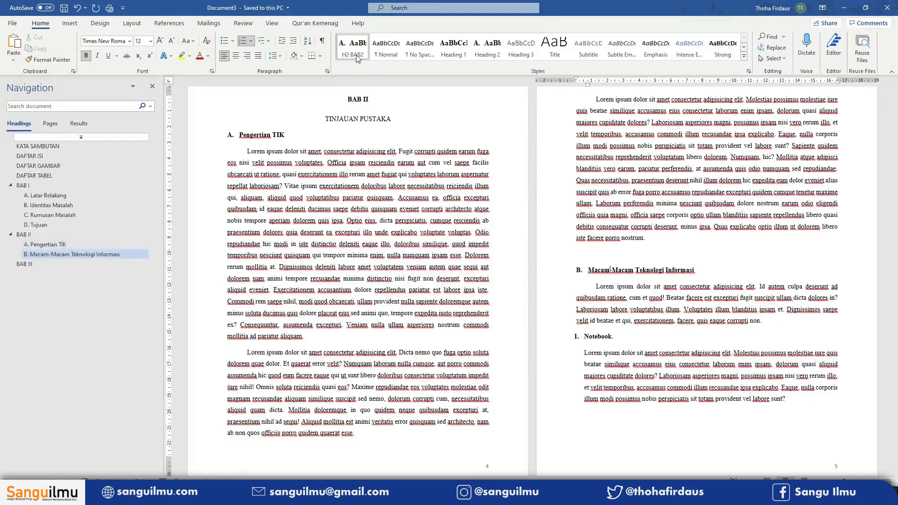
- Apply the H2 BAB2 style to the Jenis TIK subheading further down in BAB II
{"action": "scroll", "coordinate": [406, 236], "scroll_direction": "down", "scroll_amount": 15}
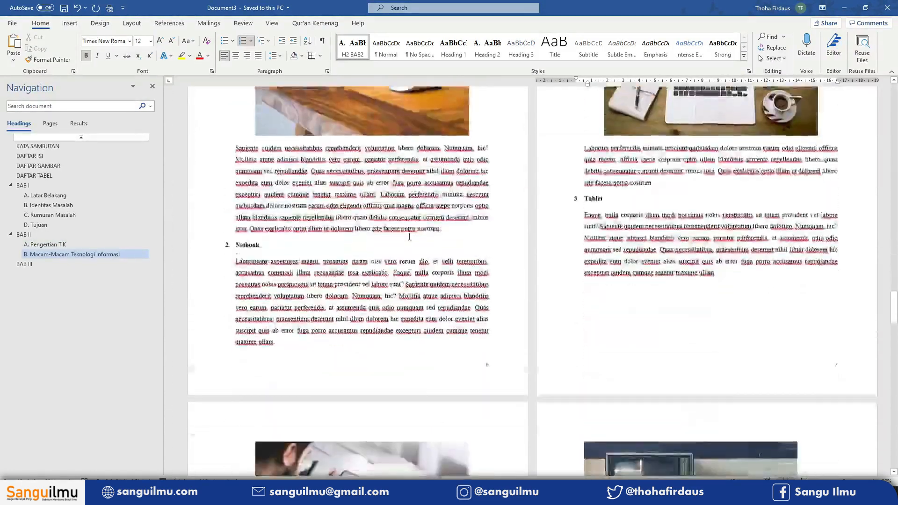
{"action": "scroll", "coordinate": [402, 234], "scroll_direction": "down", "scroll_amount": 12}
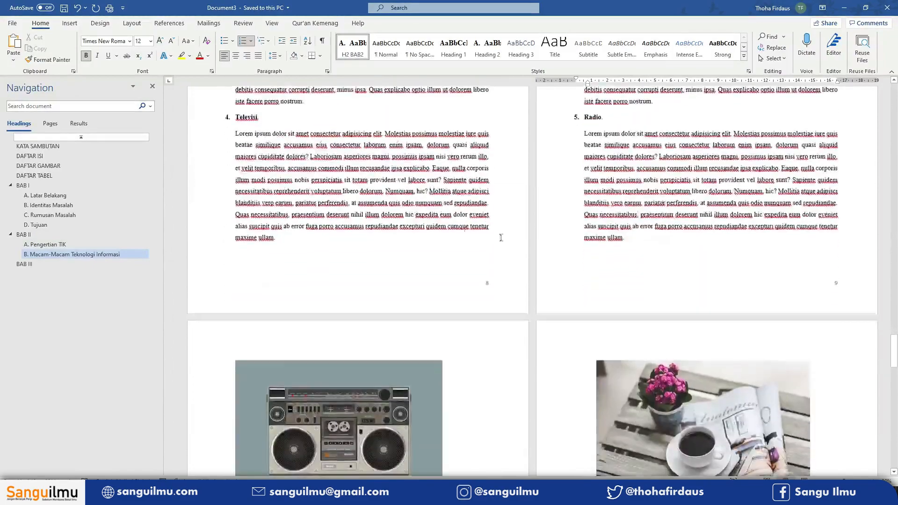
{"action": "scroll", "coordinate": [384, 207], "scroll_direction": "down", "scroll_amount": 12}
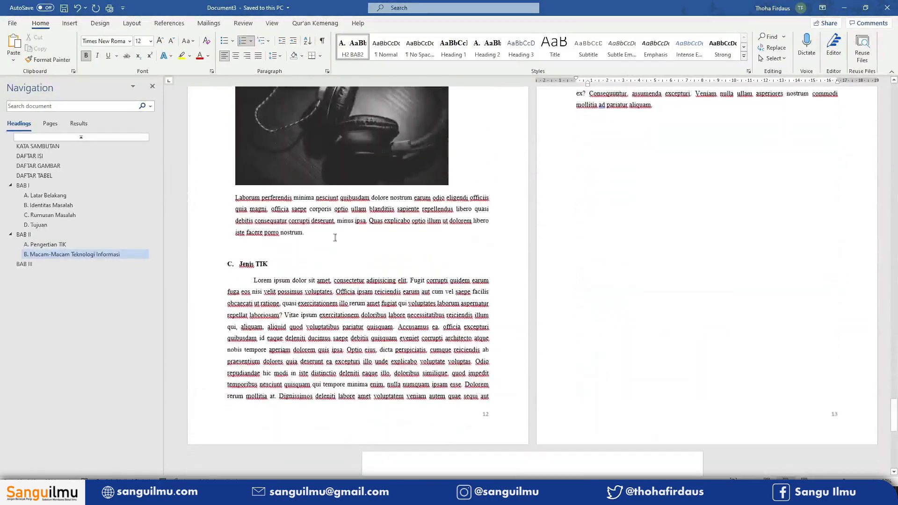
{"action": "left_click", "coordinate": [240, 266]}
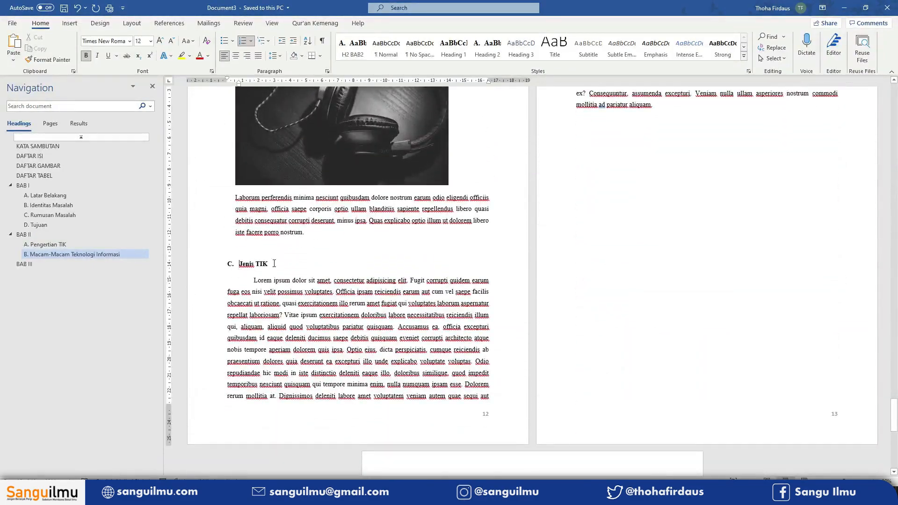
{"action": "left_click", "coordinate": [360, 55]}
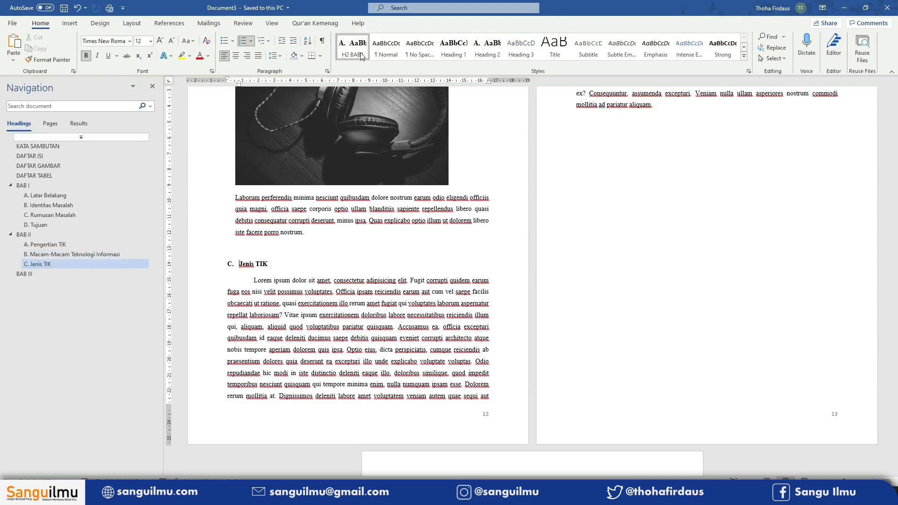
- Start creating a new style from the Kesimpulan subheading in BAB III and name it H2 BAB3
{"action": "scroll", "coordinate": [377, 237], "scroll_direction": "down", "scroll_amount": 6}
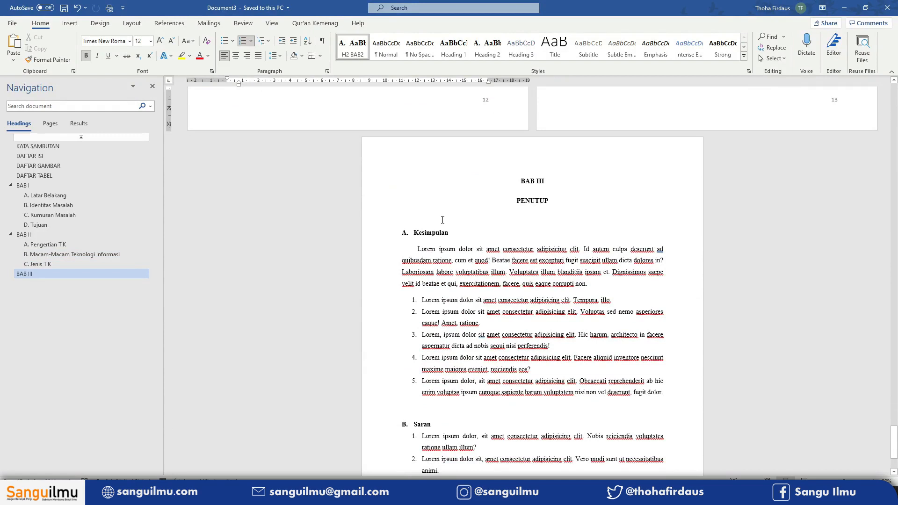
{"action": "left_click", "coordinate": [435, 233]}
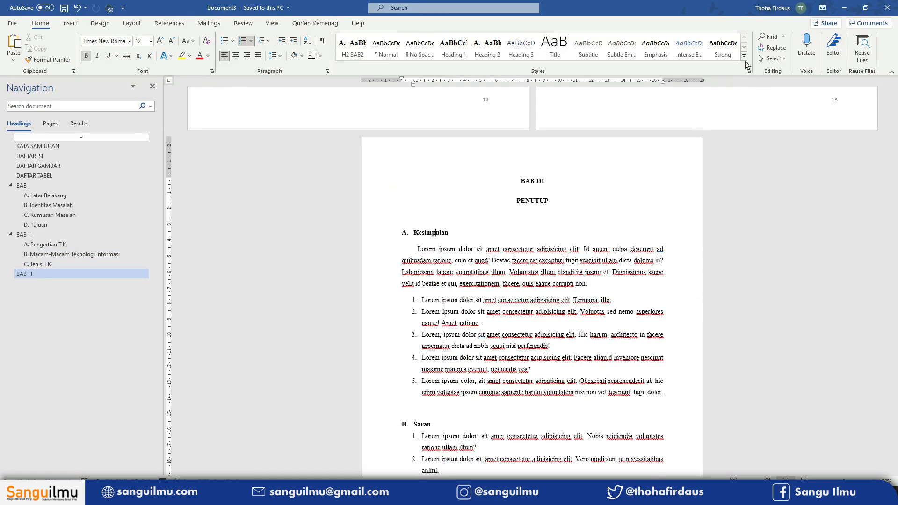
{"action": "left_click", "coordinate": [743, 56]}
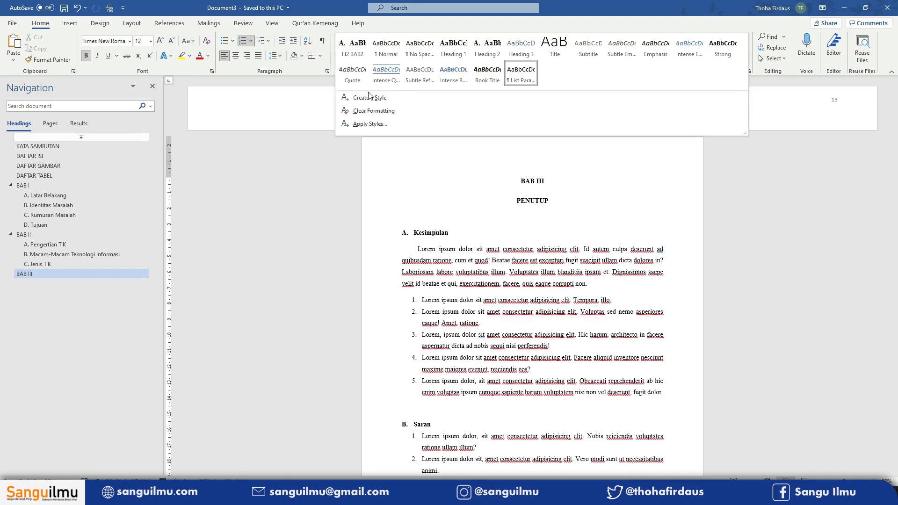
{"action": "left_click", "coordinate": [394, 99]}
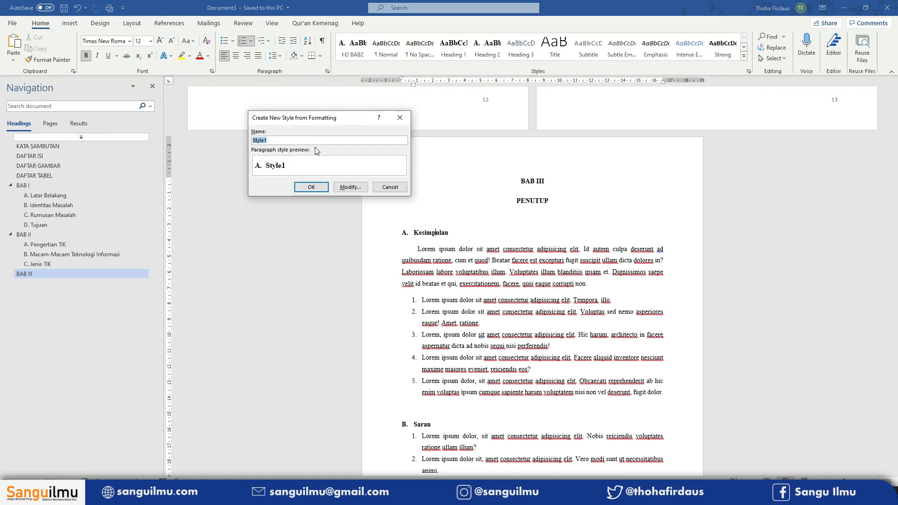
{"action": "type", "text": "H2 BAB3"}
- Base the H2 BAB3 style on Heading 2, make it bold, and save the style
{"action": "left_click", "coordinate": [351, 186]}
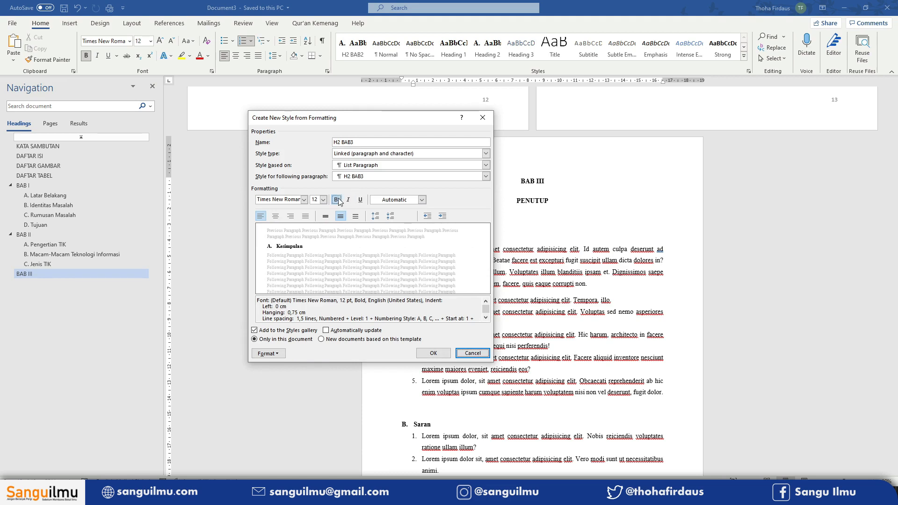
{"action": "left_click", "coordinate": [369, 165]}
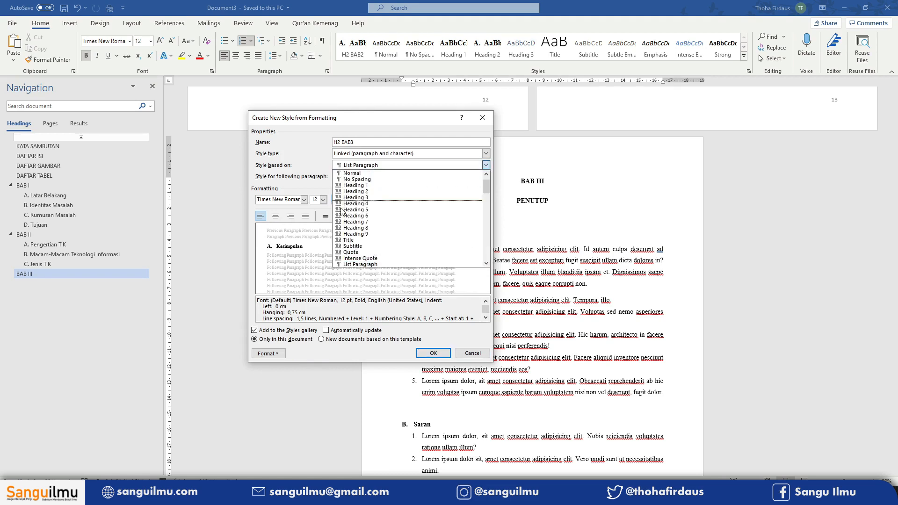
{"action": "left_click", "coordinate": [362, 191]}
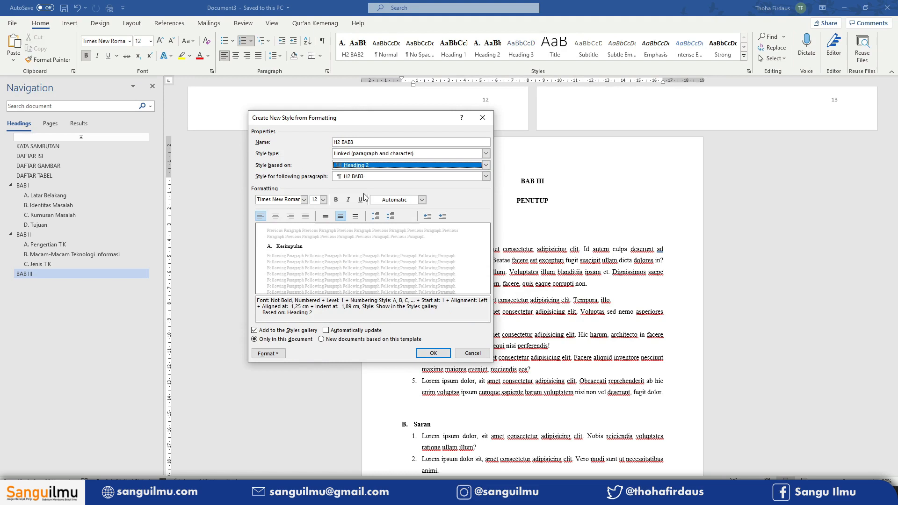
{"action": "left_click", "coordinate": [336, 200]}
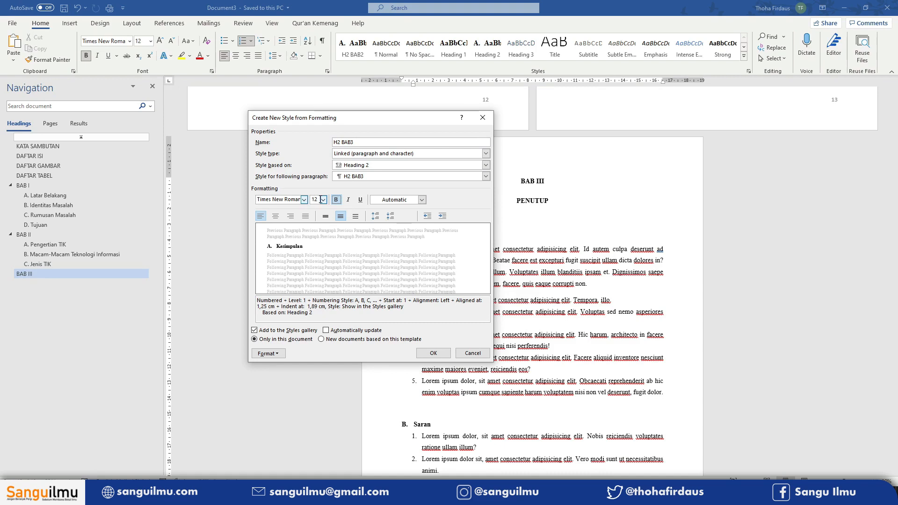
{"action": "left_click", "coordinate": [433, 353]}
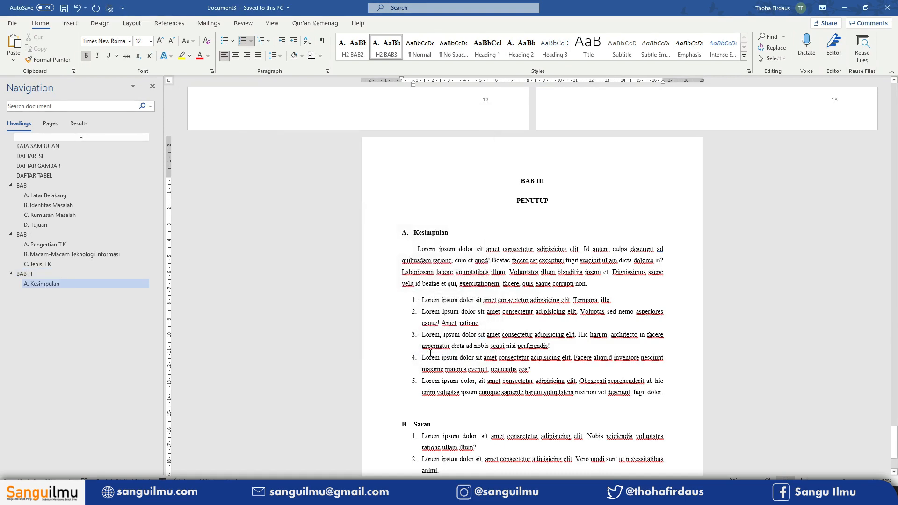
- Apply the H2 BAB3 style to the Saran subheading
{"action": "scroll", "coordinate": [434, 297], "scroll_direction": "down", "scroll_amount": 3}
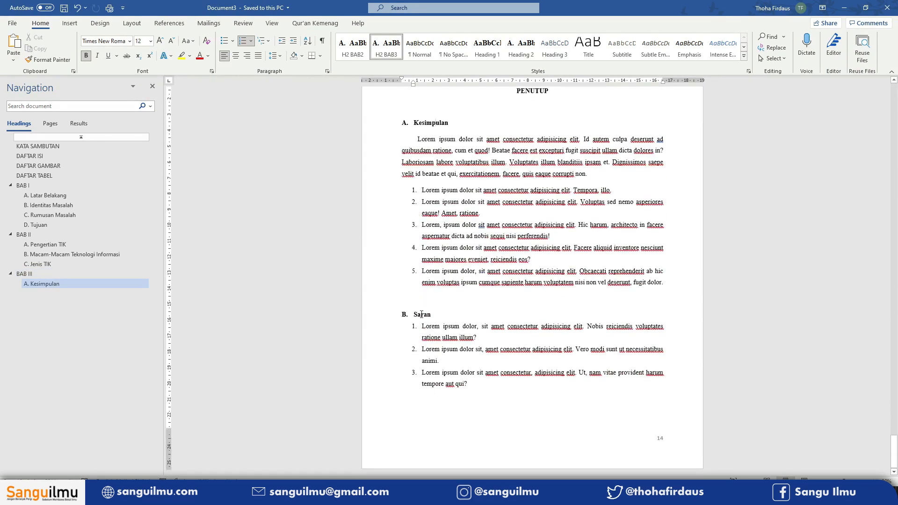
{"action": "left_click", "coordinate": [392, 55]}
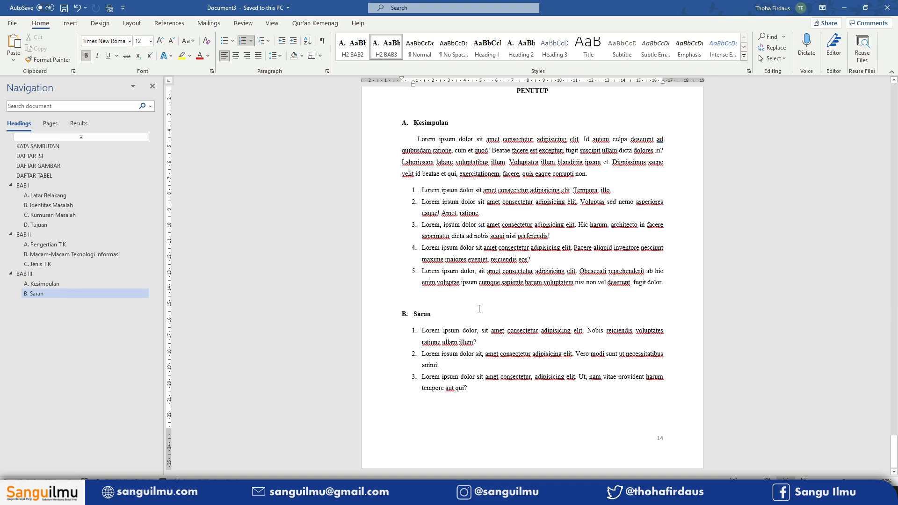
- Update the Heading 3 style to match the Notebook list item so it becomes a heading
{"action": "scroll", "coordinate": [479, 309], "scroll_direction": "up", "scroll_amount": 3}
{"action": "scroll", "coordinate": [479, 309], "scroll_direction": "up", "scroll_amount": 14}
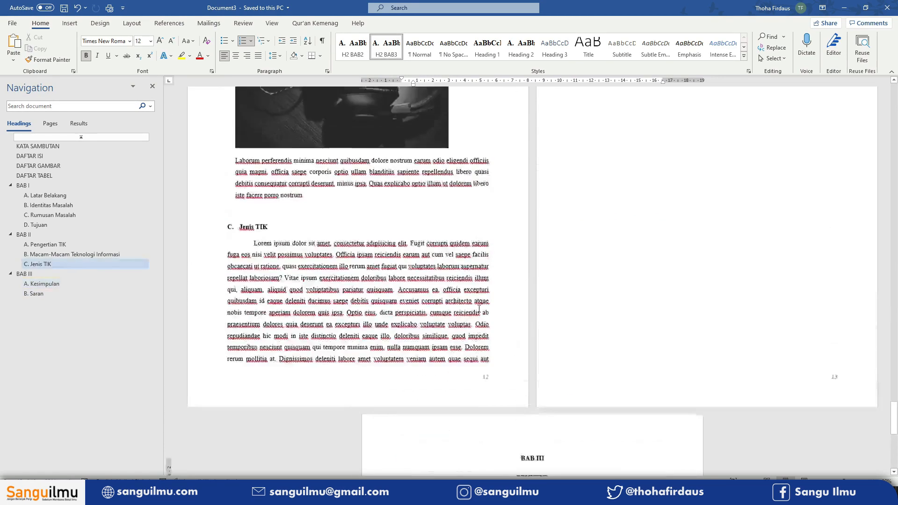
{"action": "scroll", "coordinate": [478, 308], "scroll_direction": "up", "scroll_amount": 10}
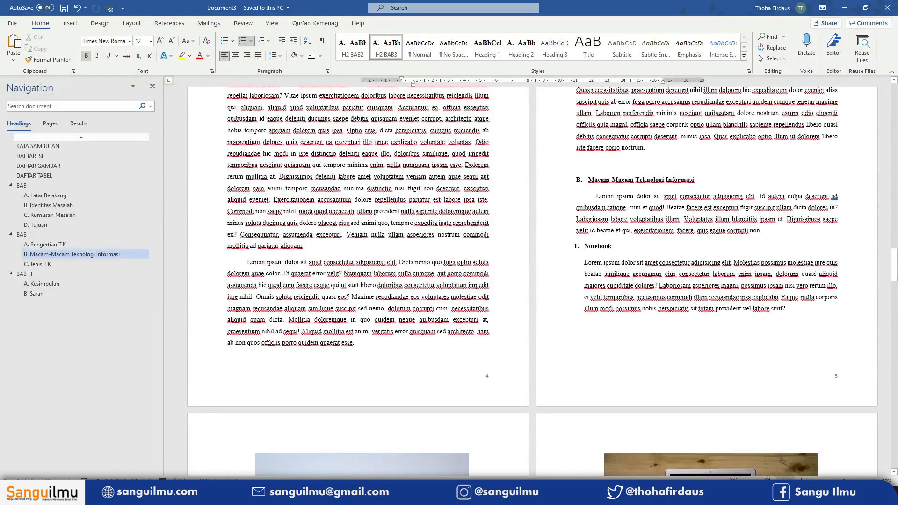
{"action": "left_click", "coordinate": [597, 248]}
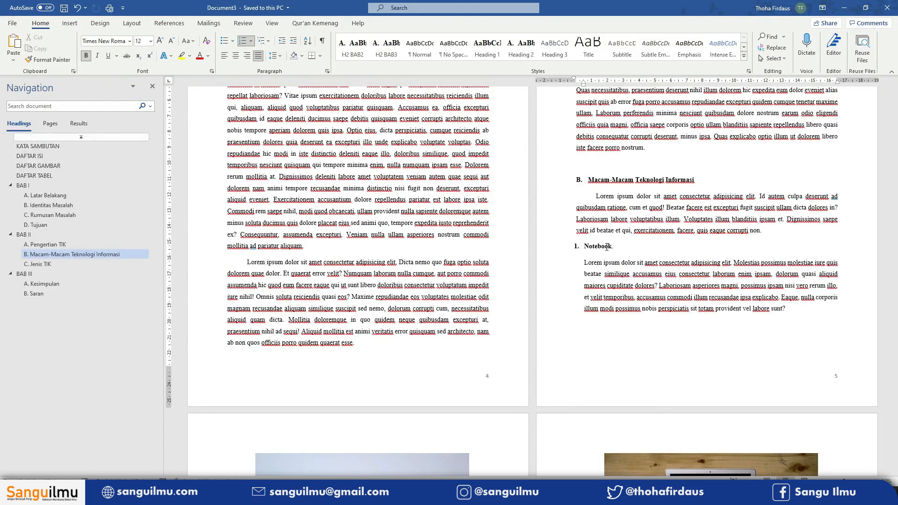
{"action": "right_click", "coordinate": [552, 55]}
{"action": "left_click", "coordinate": [602, 60]}
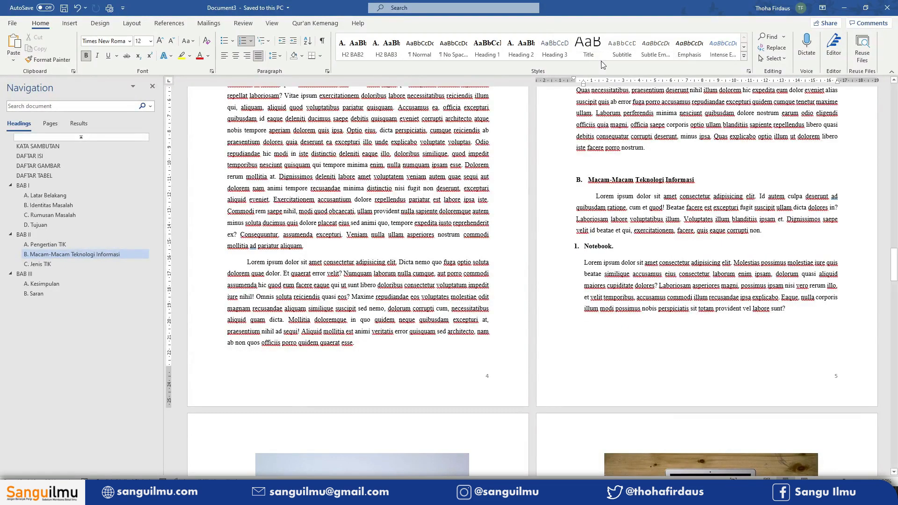
- Apply Heading 3 to the Netbook and following numbered technology items
{"action": "scroll", "coordinate": [564, 308], "scroll_direction": "down", "scroll_amount": 7}
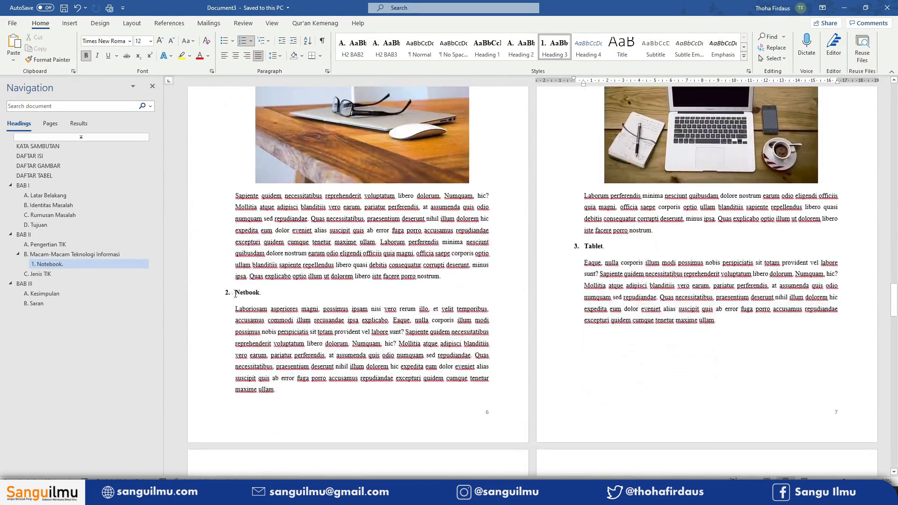
{"action": "left_click", "coordinate": [240, 293]}
{"action": "left_click", "coordinate": [554, 47]}
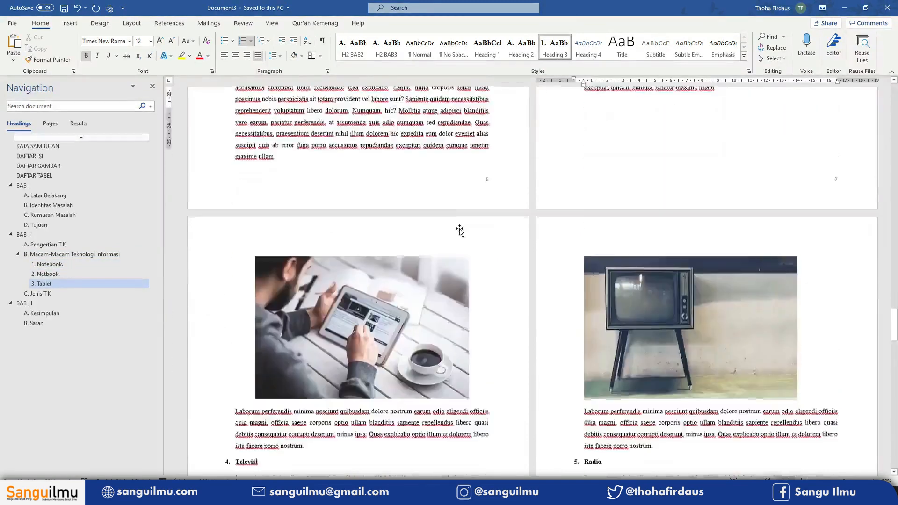
{"action": "scroll", "coordinate": [597, 229], "scroll_direction": "down", "scroll_amount": 3}
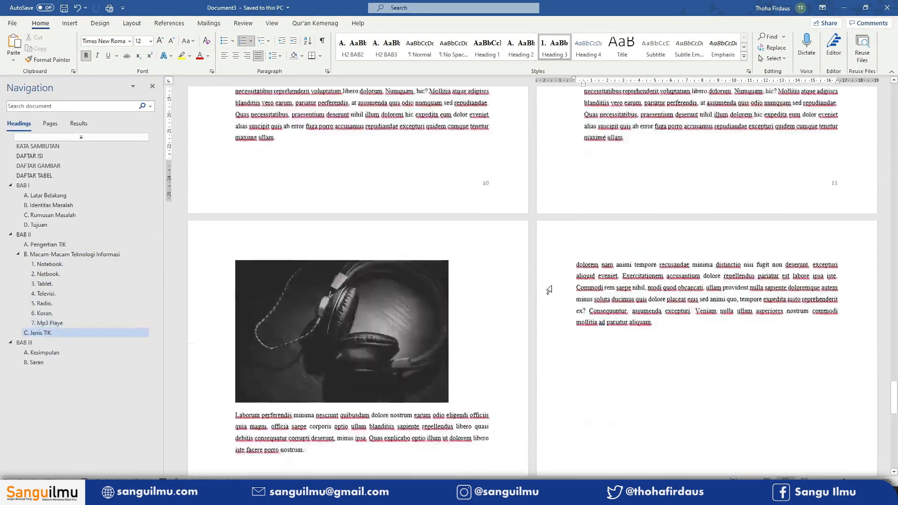
{"action": "scroll", "coordinate": [549, 290], "scroll_direction": "down", "scroll_amount": 3}
{"action": "scroll", "coordinate": [549, 290], "scroll_direction": "up", "scroll_amount": 8}
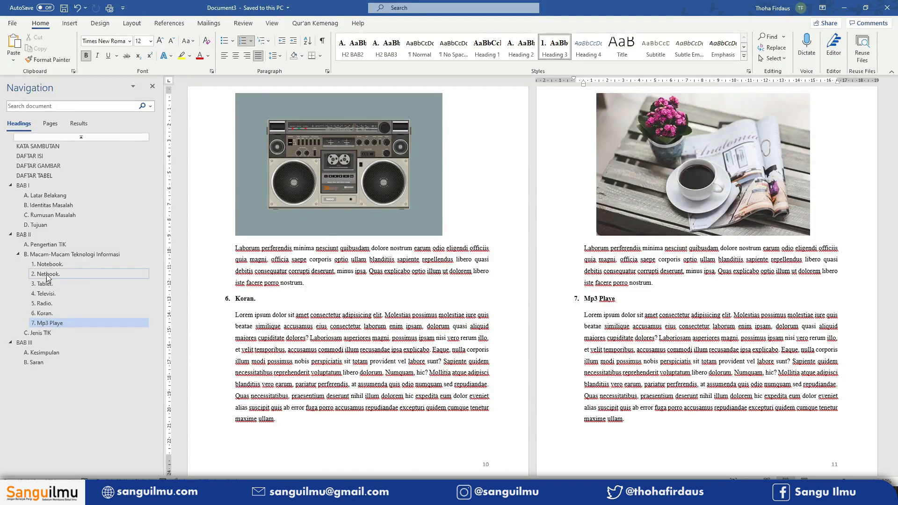
- Undo the Heading 3 changes on those numbered items
{"action": "key", "text": "ctrl+z"}
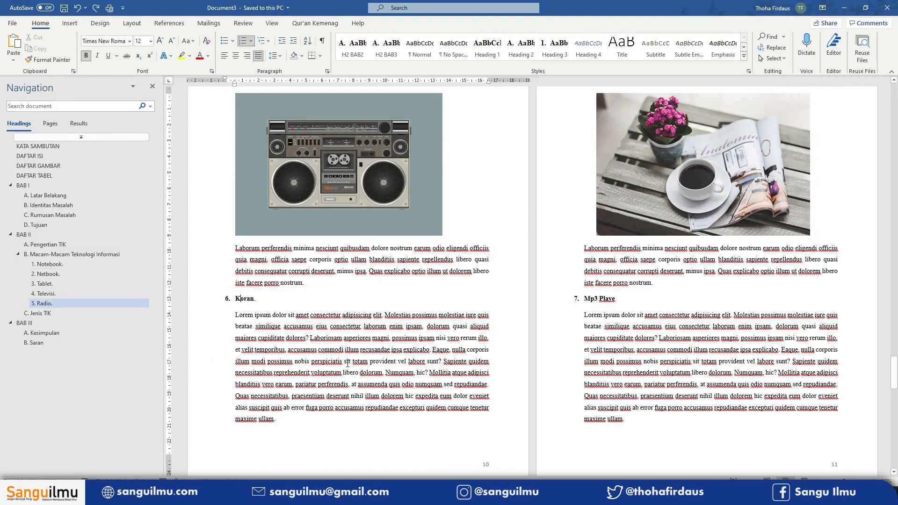
{"action": "key", "text": "ctrl+z"}
{"action": "key", "text": "ctrl+z"}
{"action": "key", "text": "ctrl+z"}
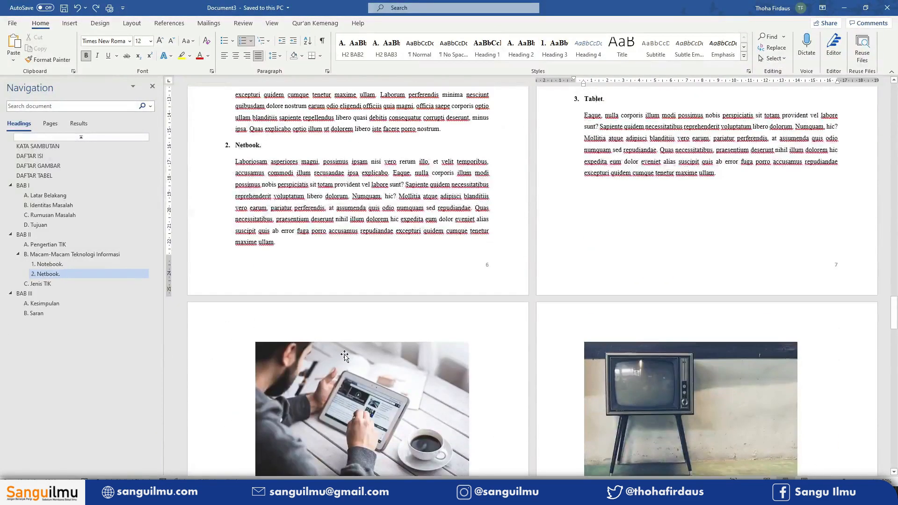
- Copy the Notebook heading's formatting and paste it onto the Netbook item
{"action": "scroll", "coordinate": [345, 355], "scroll_direction": "up", "scroll_amount": 10}
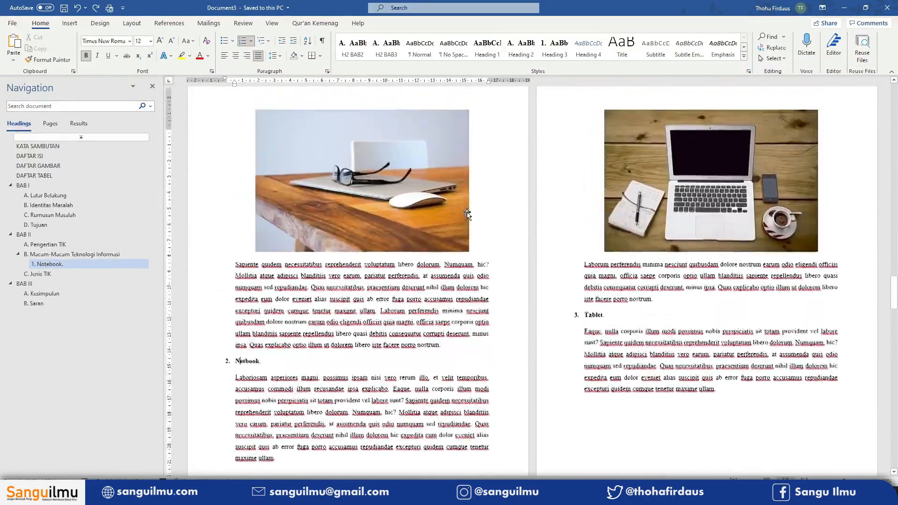
{"action": "scroll", "coordinate": [468, 212], "scroll_direction": "up", "scroll_amount": 6}
{"action": "scroll", "coordinate": [597, 290], "scroll_direction": "down", "scroll_amount": 4}
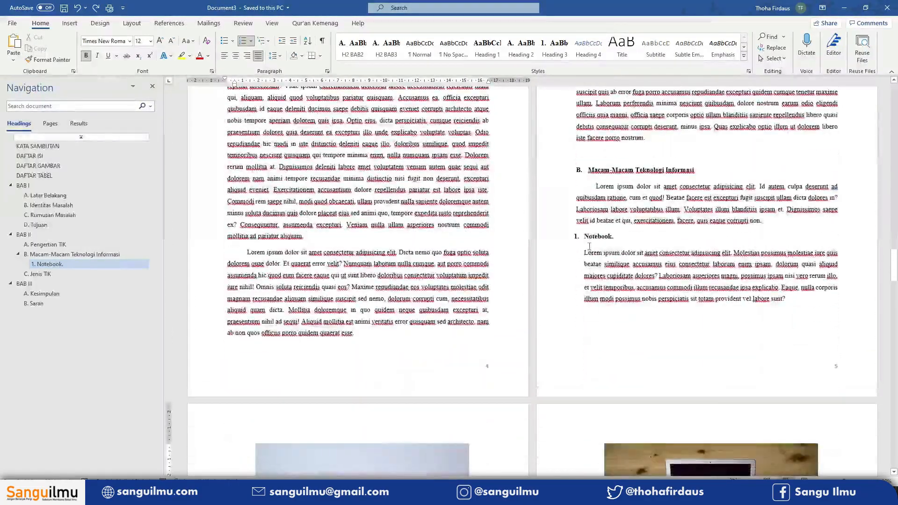
{"action": "left_click", "coordinate": [593, 238]}
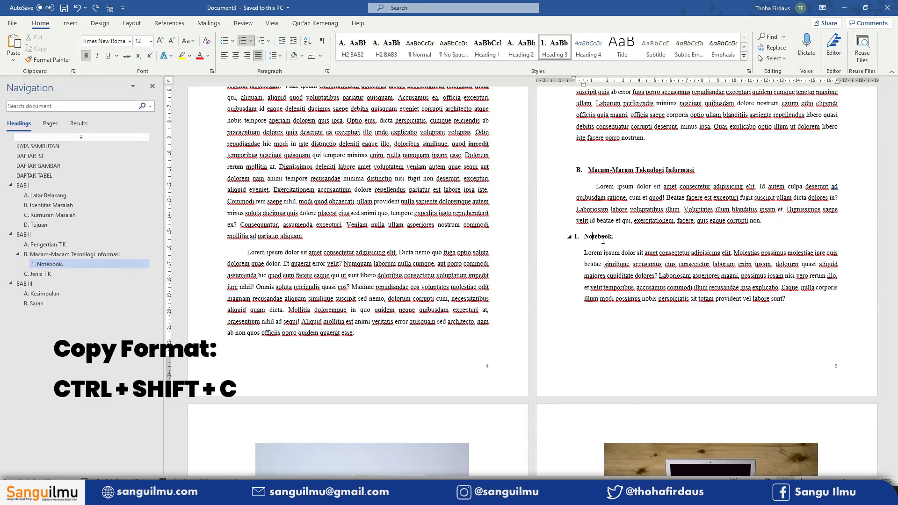
{"action": "scroll", "coordinate": [603, 240], "scroll_direction": "down", "scroll_amount": 12}
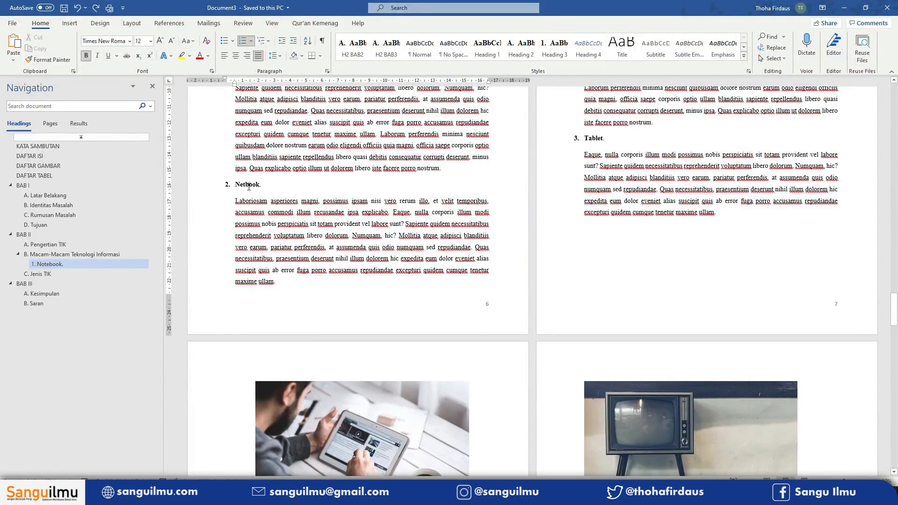
{"action": "key", "text": "ctrl+shift+v"}
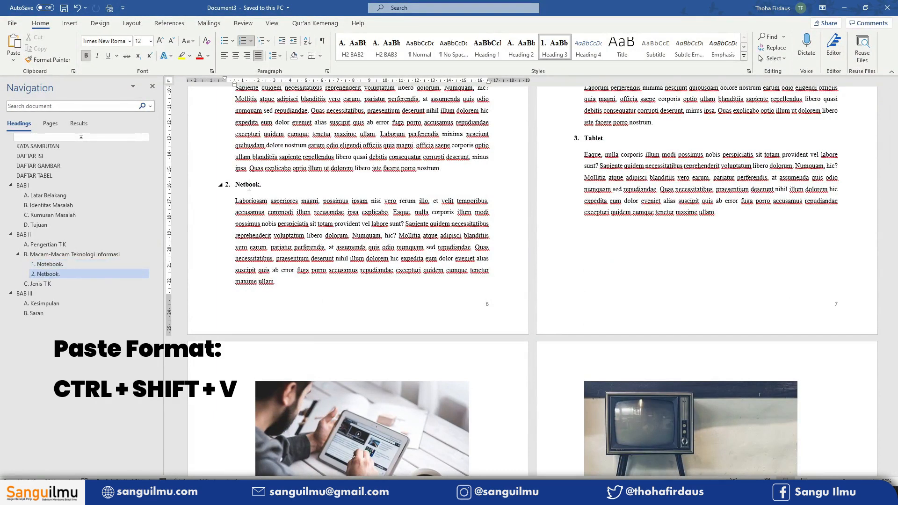
- Paste the copied heading formatting onto the Tablet, Televisi and Radio items
{"action": "left_click", "coordinate": [593, 139]}
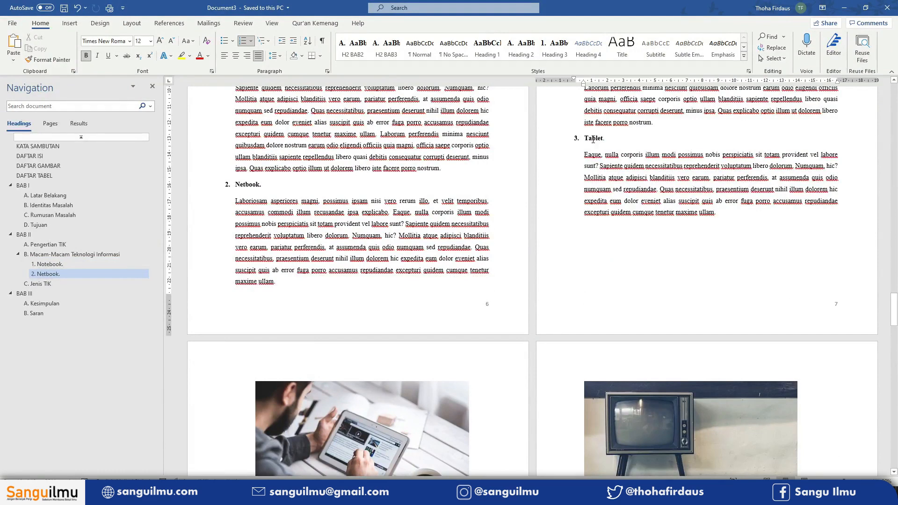
{"action": "key", "text": "ctrl+shift+v"}
{"action": "scroll", "coordinate": [361, 316], "scroll_direction": "down", "scroll_amount": 5}
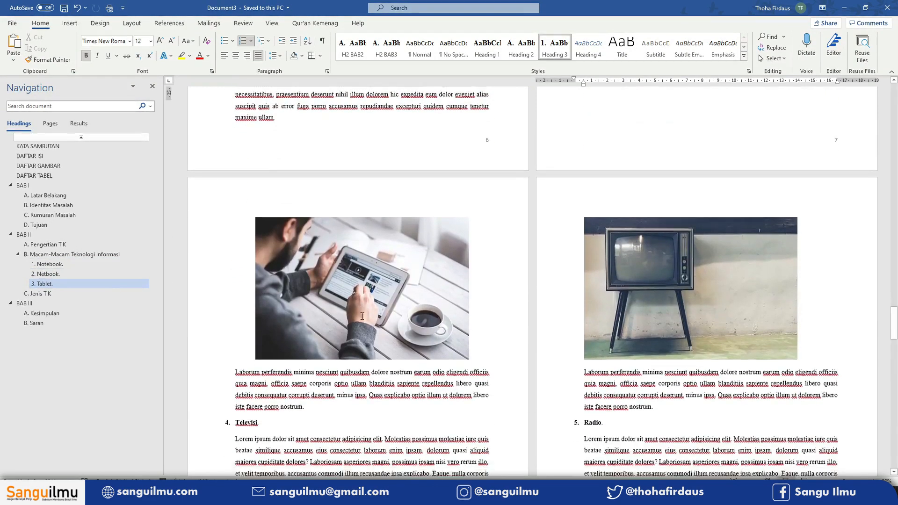
{"action": "scroll", "coordinate": [362, 316], "scroll_direction": "down", "scroll_amount": 2}
{"action": "left_click", "coordinate": [242, 332]}
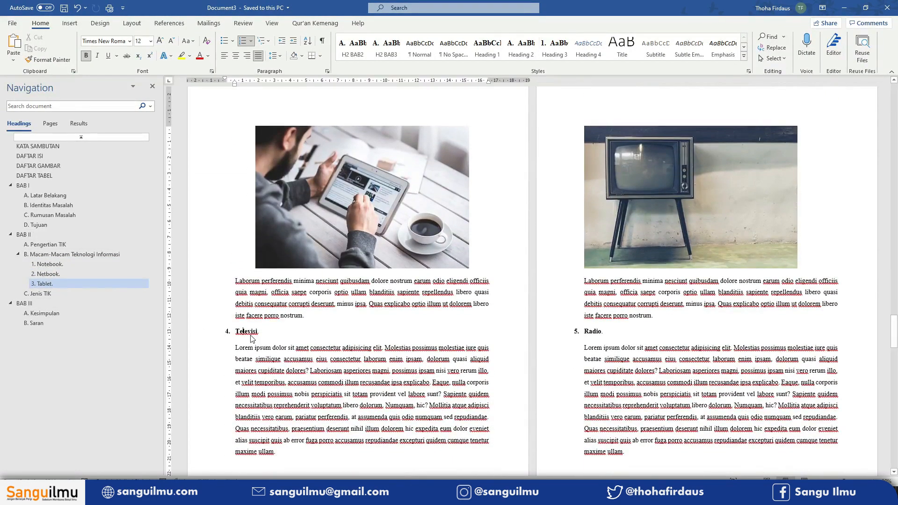
{"action": "key", "text": "ctrl+shift+v"}
{"action": "left_click", "coordinate": [593, 331]}
{"action": "key", "text": "ctrl+shift+v"}
- Paste the copied heading formatting onto the Koran and Mp3 Playe items
{"action": "scroll", "coordinate": [593, 331], "scroll_direction": "down", "scroll_amount": 9}
{"action": "left_click", "coordinate": [244, 309]}
{"action": "key", "text": "ctrl+shift+v"}
{"action": "left_click", "coordinate": [593, 309]}
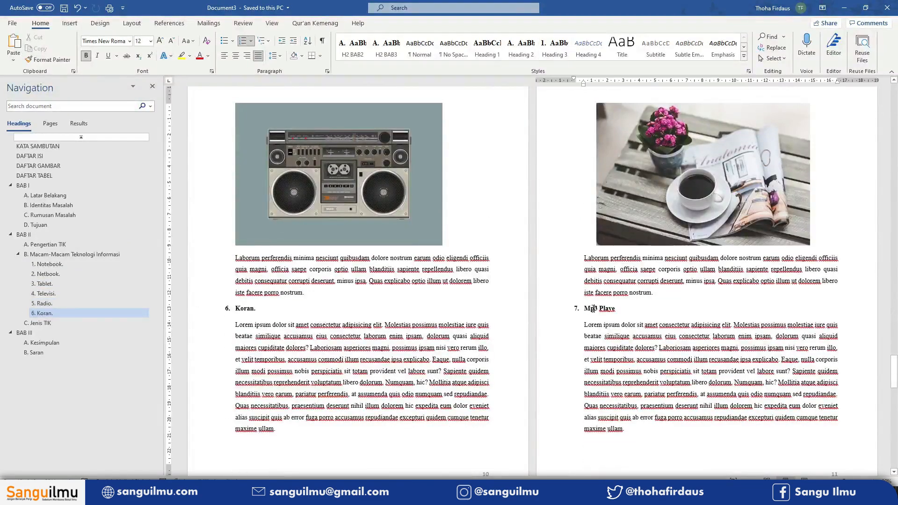
{"action": "key", "text": "ctrl+shift+v"}
- Insert Automatic Table 1 as the table of contents on the blank line under DAFTAR ISI
{"action": "scroll", "coordinate": [593, 309], "scroll_direction": "down", "scroll_amount": 10}
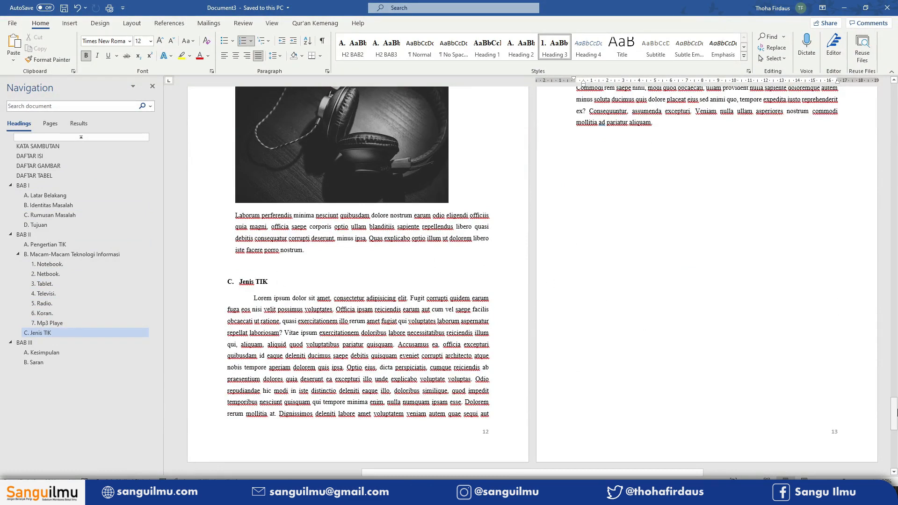
{"action": "left_click_drag", "start_coordinate": [896, 412], "coordinate": [894, 281]}
{"action": "left_click_drag", "start_coordinate": [896, 160], "coordinate": [896, 107]}
{"action": "scroll", "coordinate": [411, 311], "scroll_direction": "down", "scroll_amount": 3}
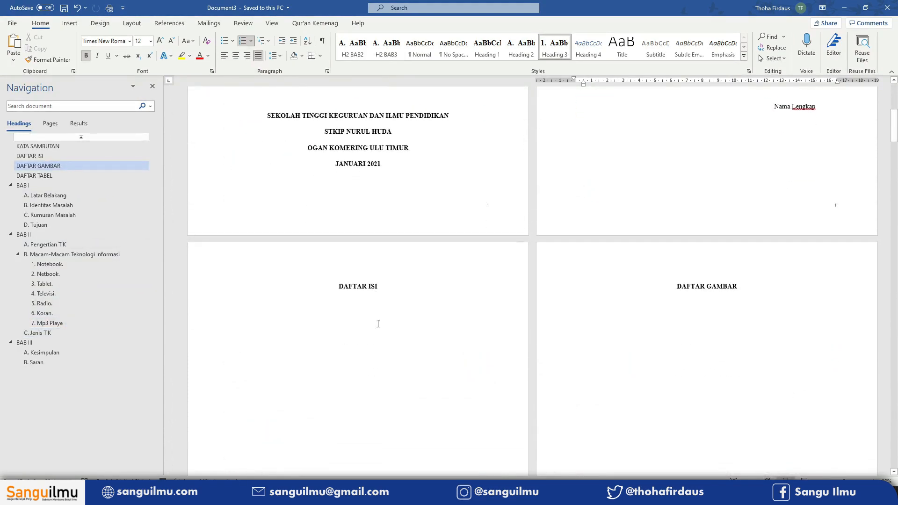
{"action": "left_click", "coordinate": [281, 319]}
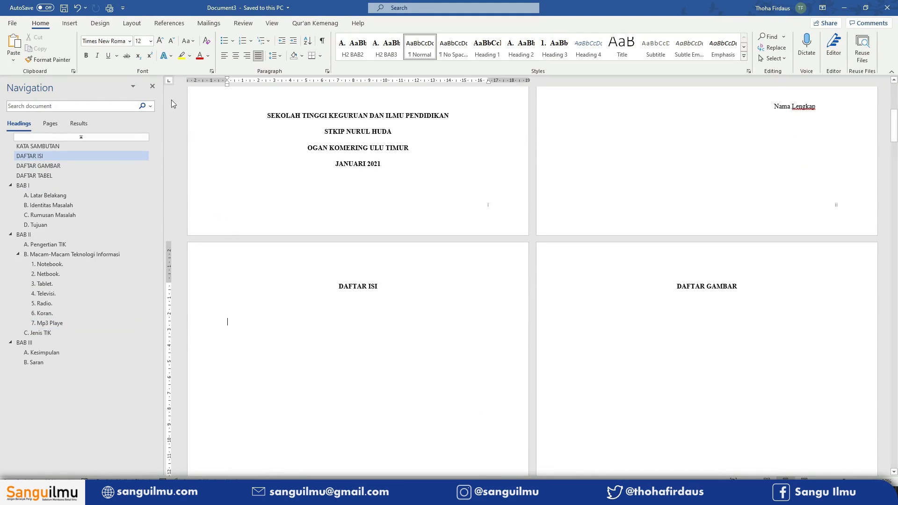
{"action": "left_click", "coordinate": [177, 24]}
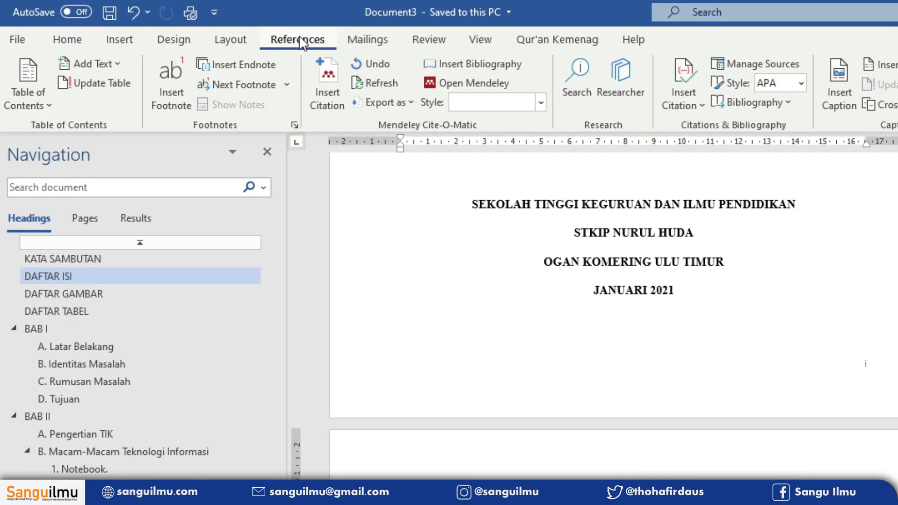
{"action": "left_click", "coordinate": [39, 110]}
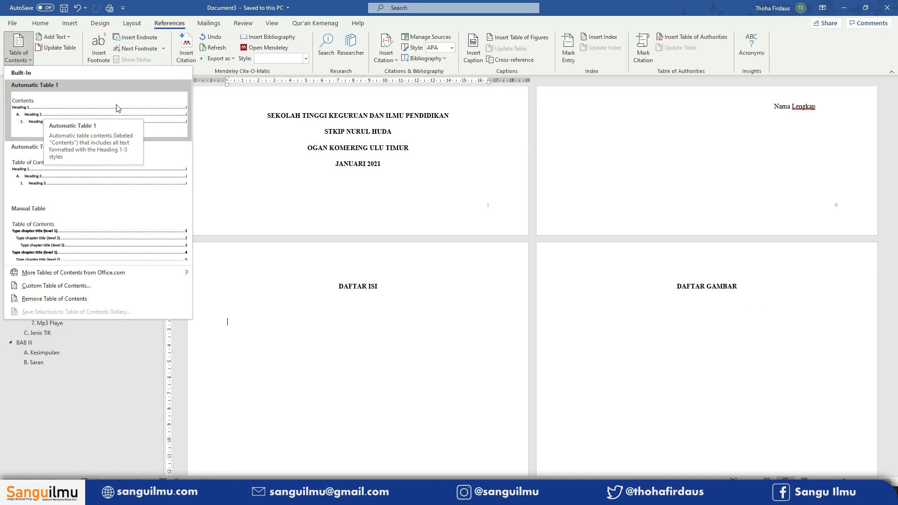
{"action": "left_click", "coordinate": [118, 108]}
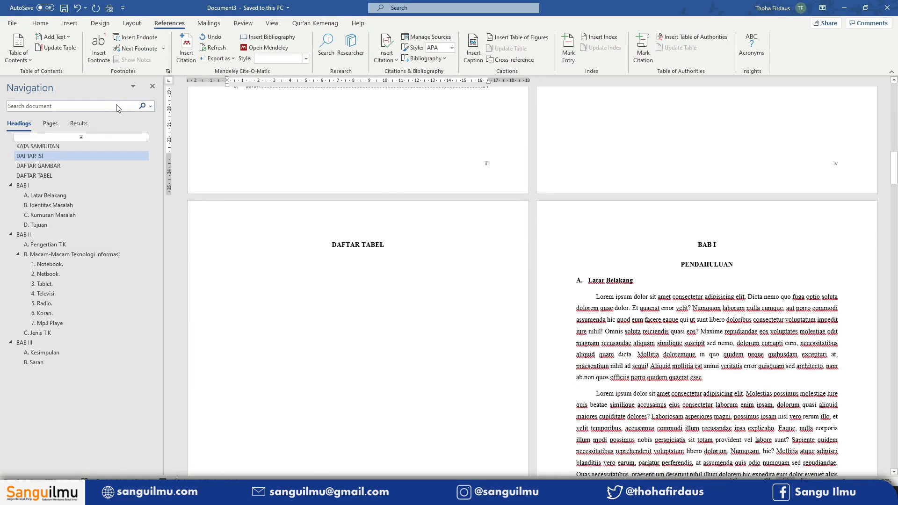
- Set the table of contents text to Times New Roman at 12 pt
{"action": "scroll", "coordinate": [397, 185], "scroll_direction": "up", "scroll_amount": 4}
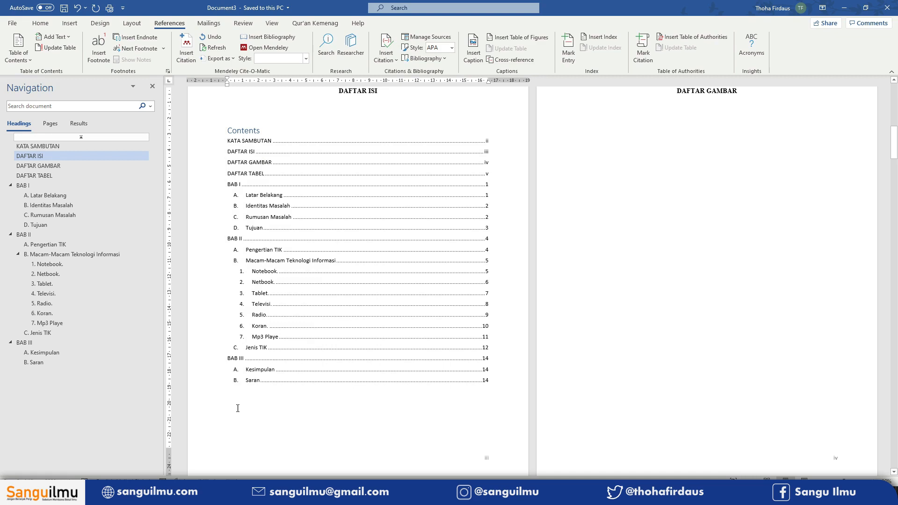
{"action": "left_click_drag", "start_coordinate": [238, 408], "coordinate": [230, 139]}
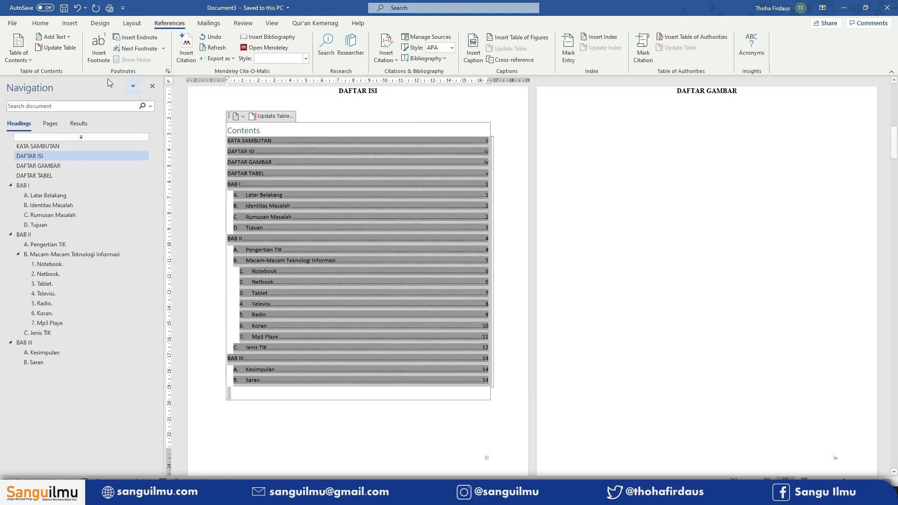
{"action": "left_click", "coordinate": [40, 23]}
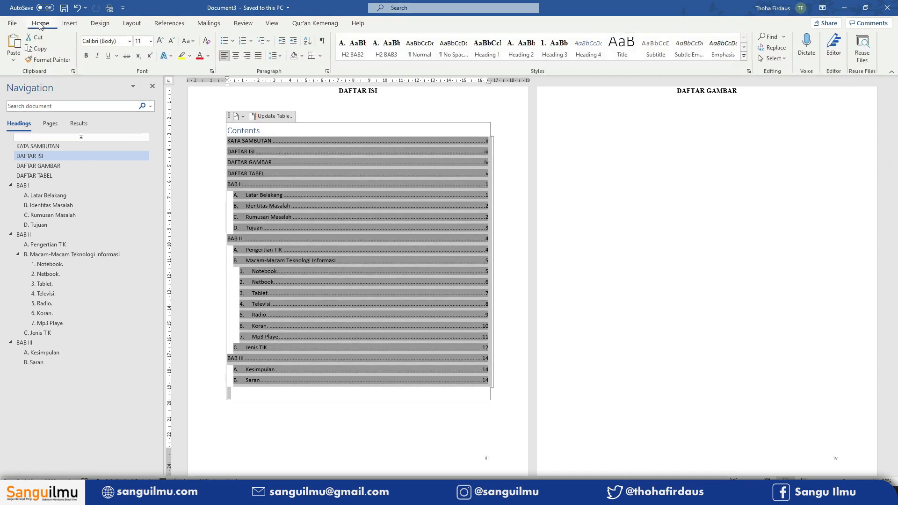
{"action": "left_click", "coordinate": [130, 41]}
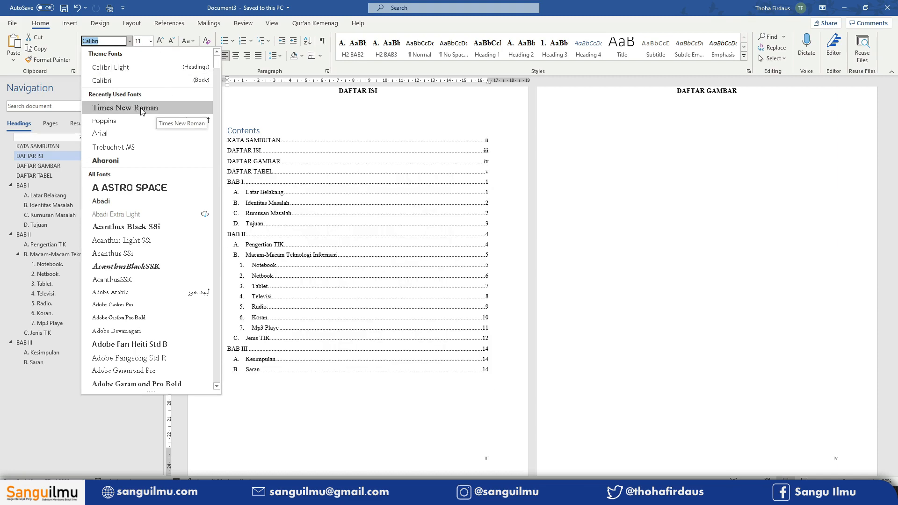
{"action": "left_click", "coordinate": [132, 108]}
{"action": "left_click", "coordinate": [160, 43]}
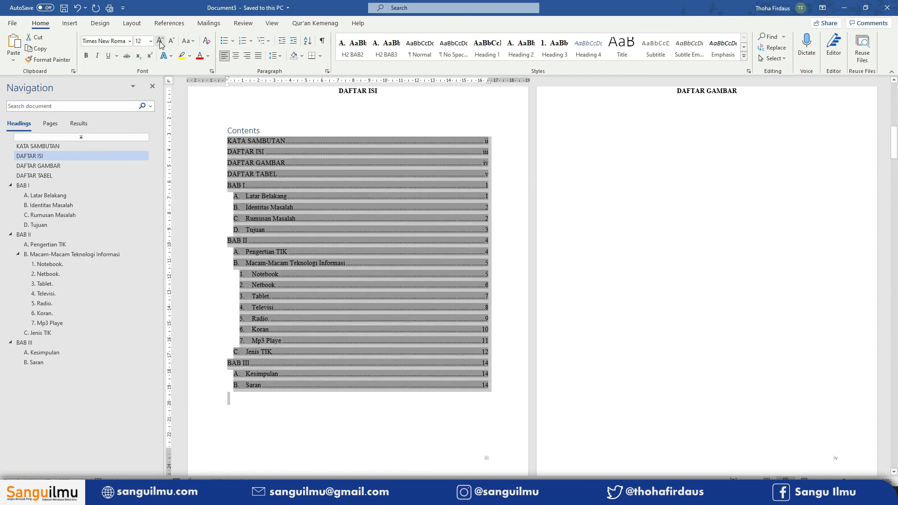
{"action": "left_click", "coordinate": [286, 131]}
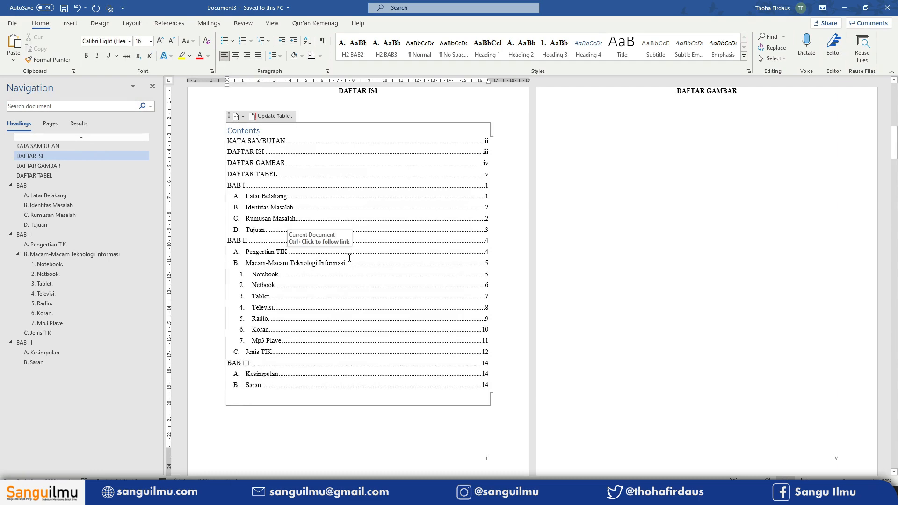
- Add a new Heading 2 subheading "Hipotesis" after the Tujuan list in BAB I
{"action": "scroll", "coordinate": [349, 258], "scroll_direction": "down", "scroll_amount": 10}
{"action": "scroll", "coordinate": [616, 248], "scroll_direction": "up", "scroll_amount": 4}
{"action": "scroll", "coordinate": [616, 248], "scroll_direction": "down", "scroll_amount": 15}
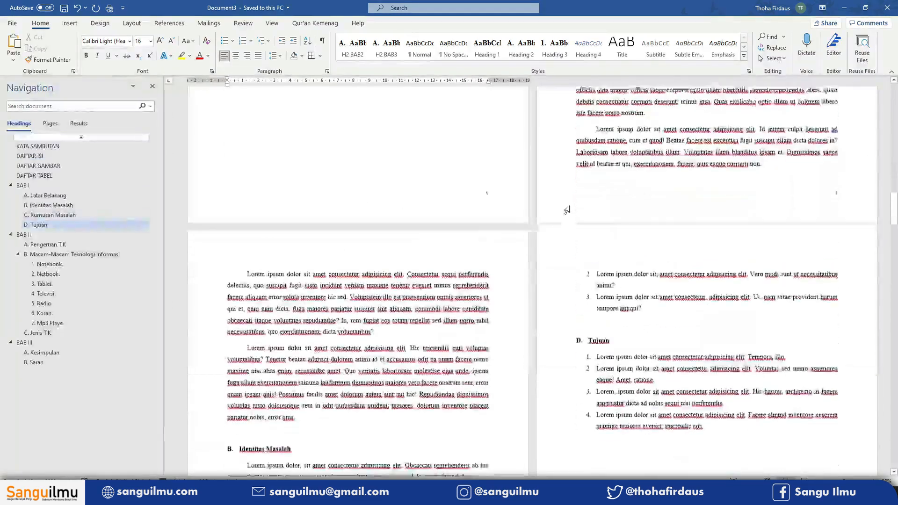
{"action": "left_click", "coordinate": [678, 208]}
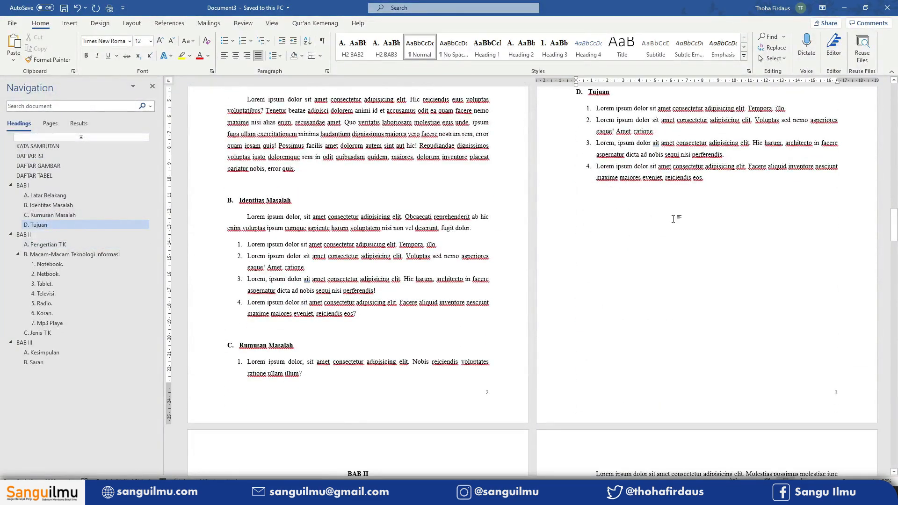
{"action": "key", "text": "ctrl+Return"}
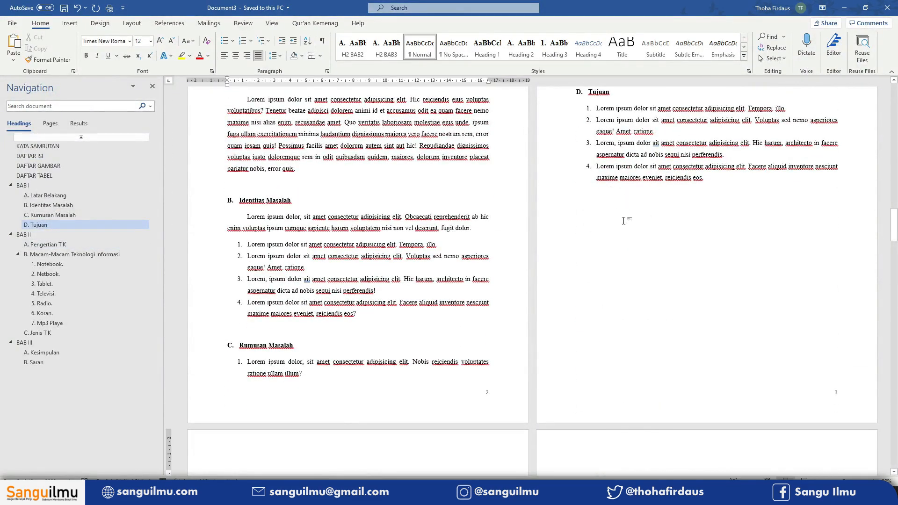
{"action": "key", "text": "BackSpace"}
{"action": "type", "text": "Hipotesis"}
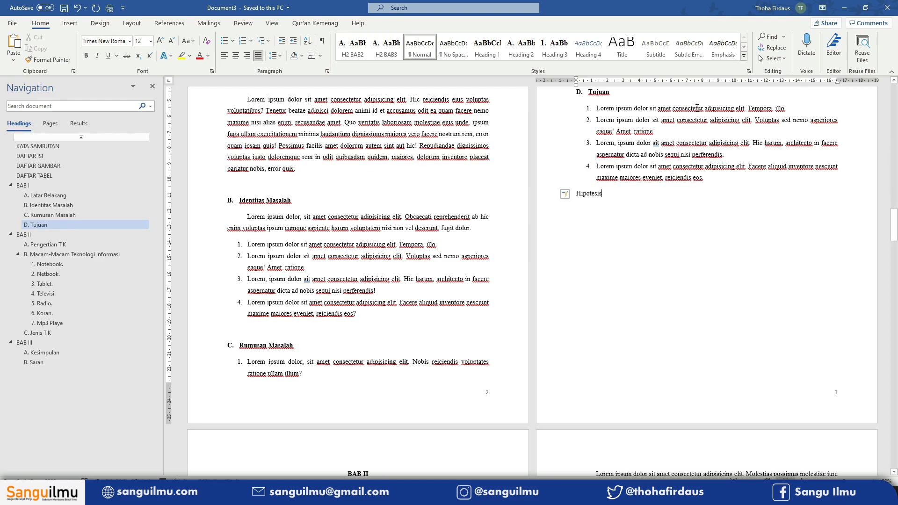
{"action": "left_click", "coordinate": [528, 56]}
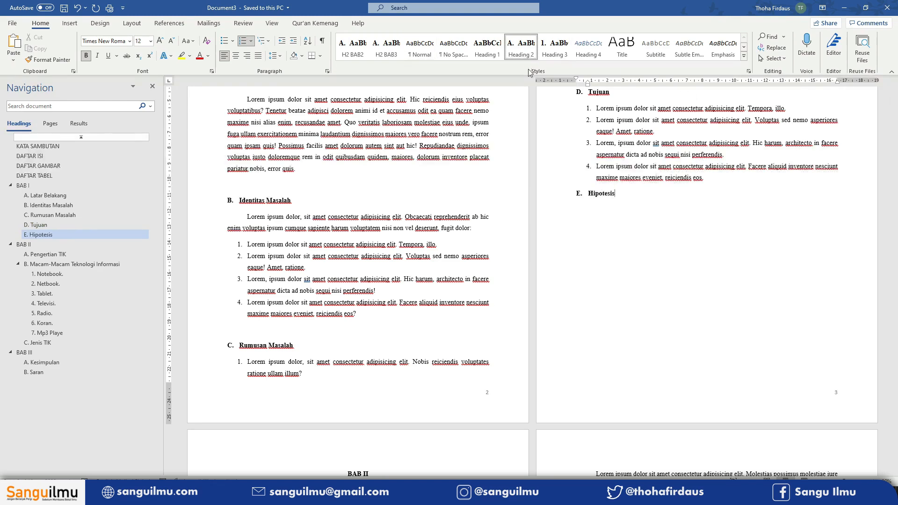
- Update the entire table of contents under DAFTAR ISI
{"action": "left_click", "coordinate": [70, 158]}
{"action": "left_click", "coordinate": [314, 322]}
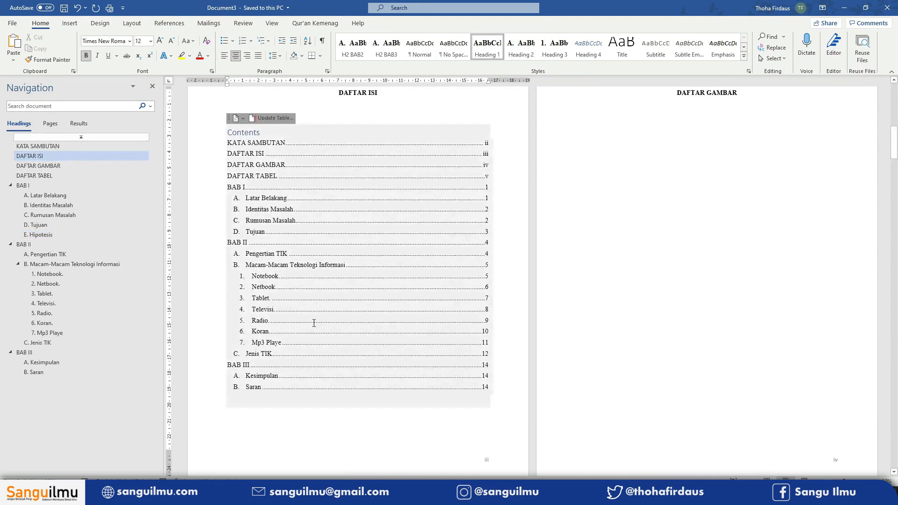
{"action": "left_click", "coordinate": [270, 234]}
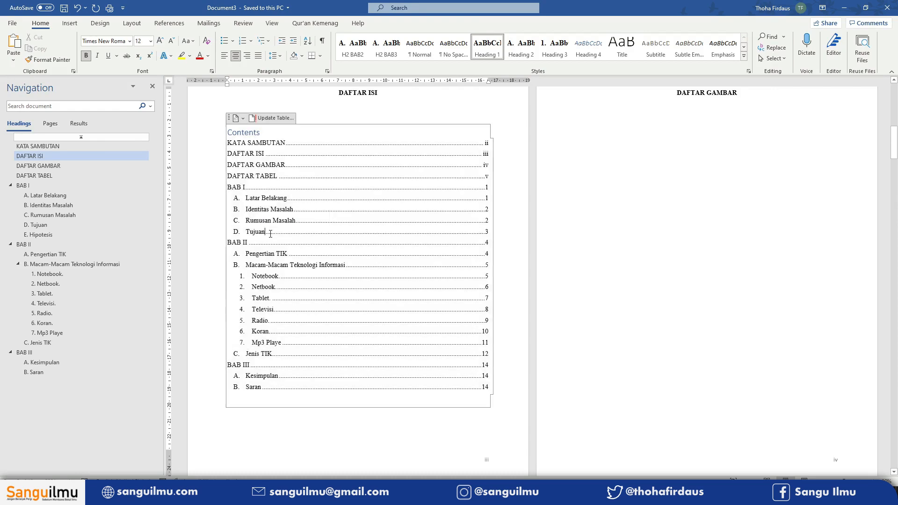
{"action": "left_click", "coordinate": [274, 118]}
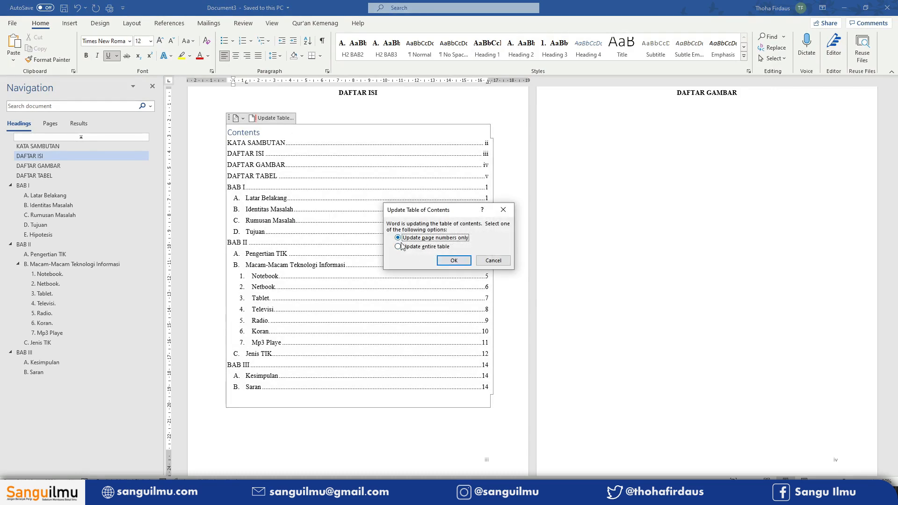
{"action": "left_click", "coordinate": [432, 248]}
{"action": "left_click", "coordinate": [448, 259]}
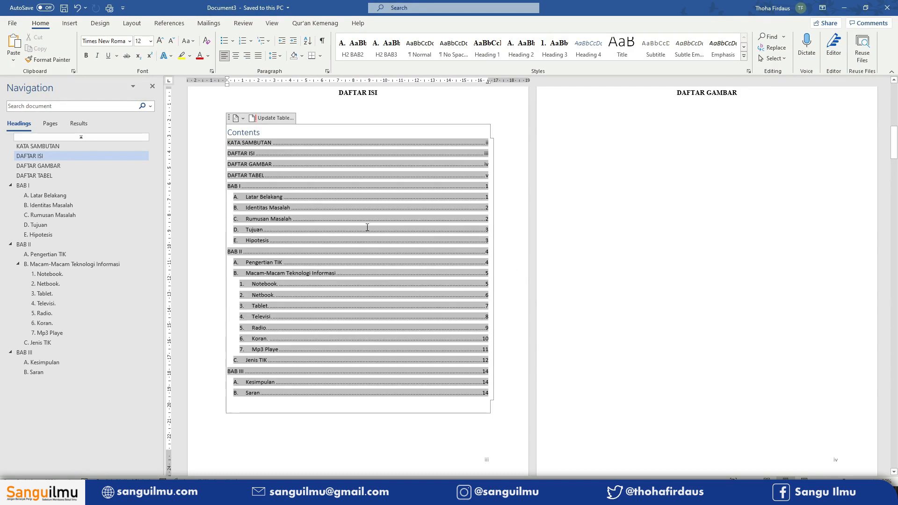
- Open the custom table of contents settings and the style list for its TOC entry levels
{"action": "left_click", "coordinate": [249, 242]}
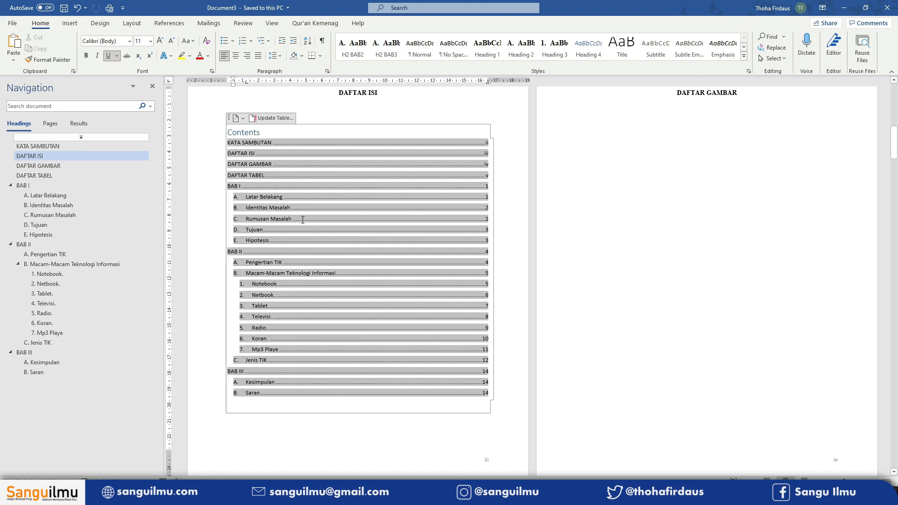
{"action": "left_click_drag", "start_coordinate": [240, 147], "coordinate": [309, 403]}
{"action": "left_click", "coordinate": [309, 395]}
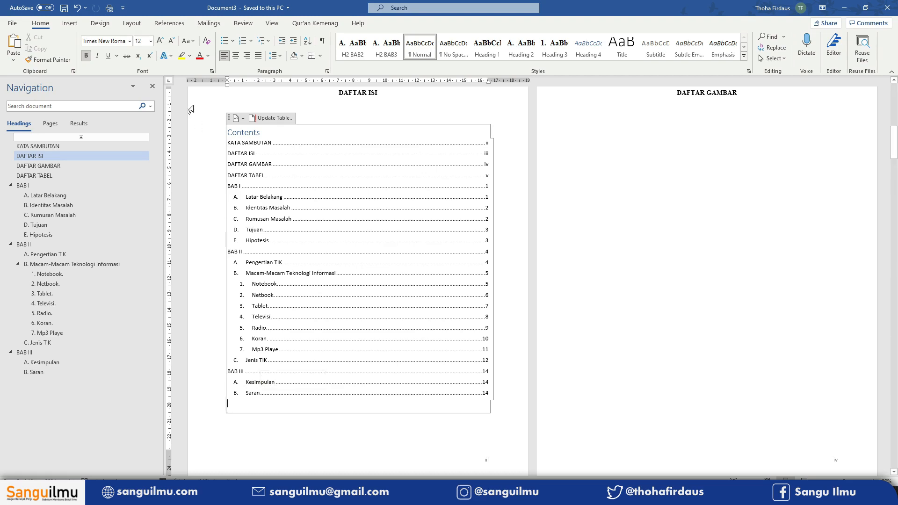
{"action": "left_click", "coordinate": [166, 24]}
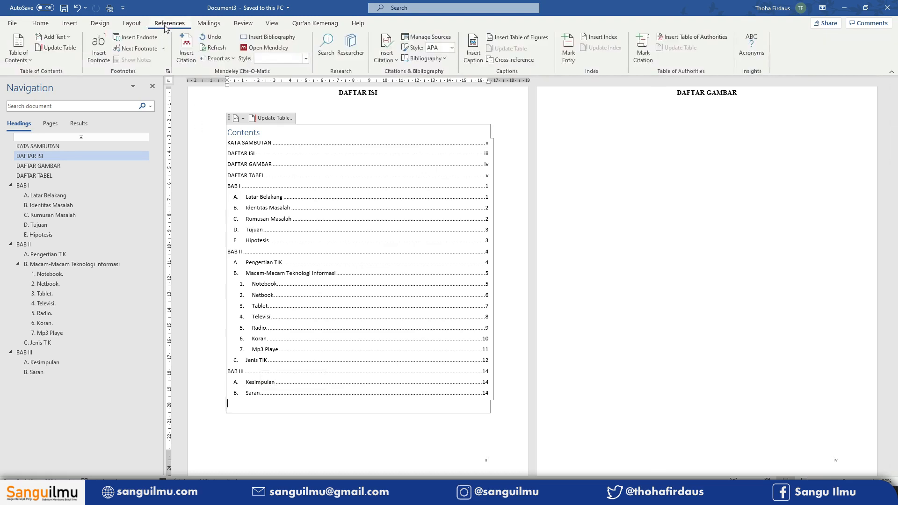
{"action": "left_click", "coordinate": [14, 60]}
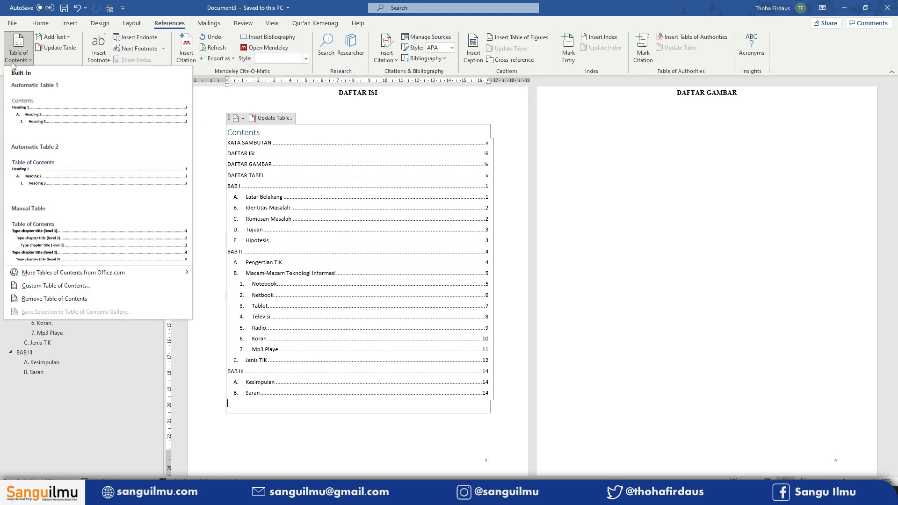
{"action": "left_click", "coordinate": [78, 289]}
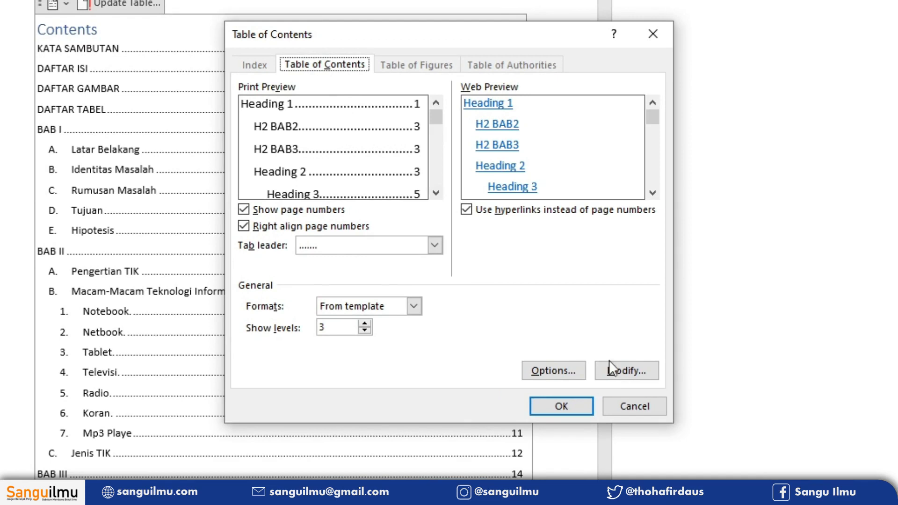
{"action": "left_click", "coordinate": [631, 369]}
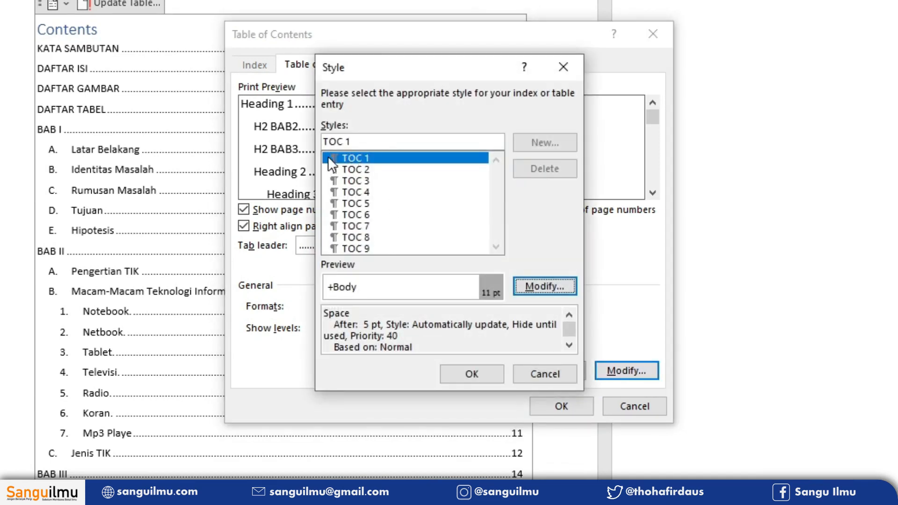
{"action": "left_click", "coordinate": [369, 169]}
{"action": "left_click", "coordinate": [365, 180]}
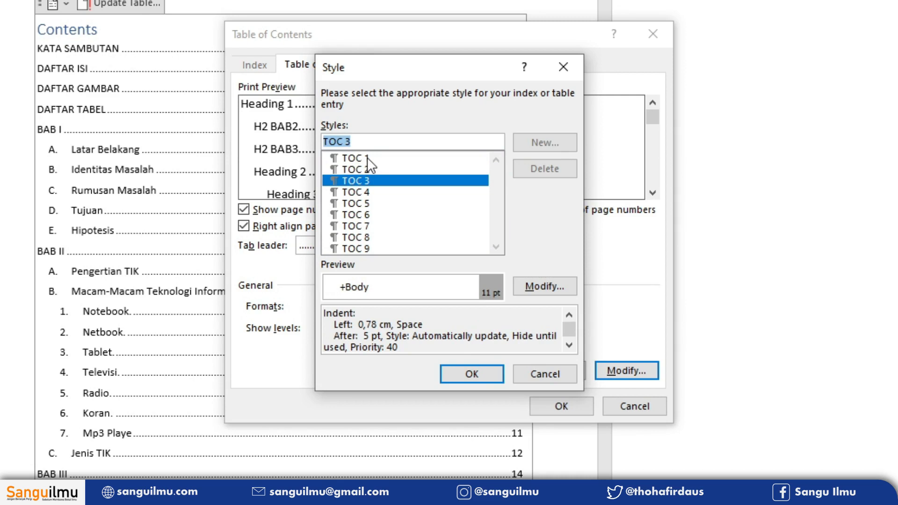
- Modify the TOC 1 style to use Times New Roman at 12 pt
{"action": "left_click", "coordinate": [385, 158]}
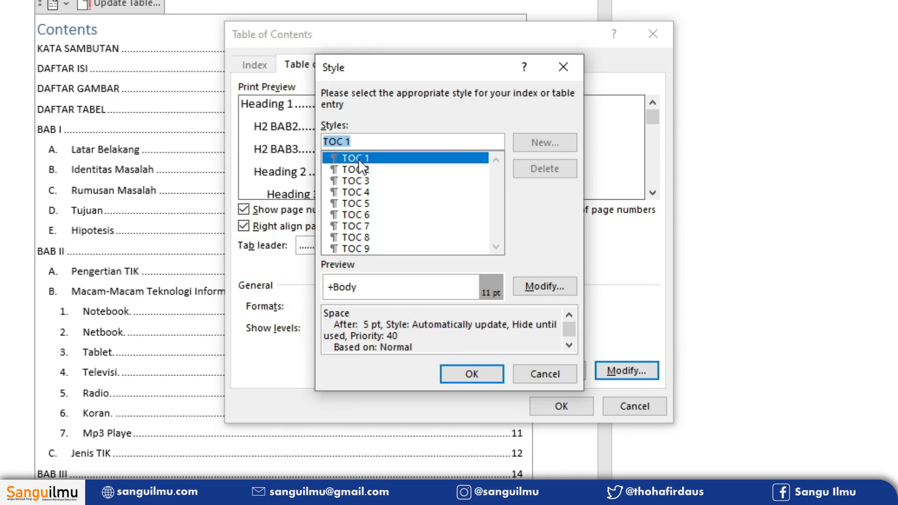
{"action": "left_click", "coordinate": [557, 287]}
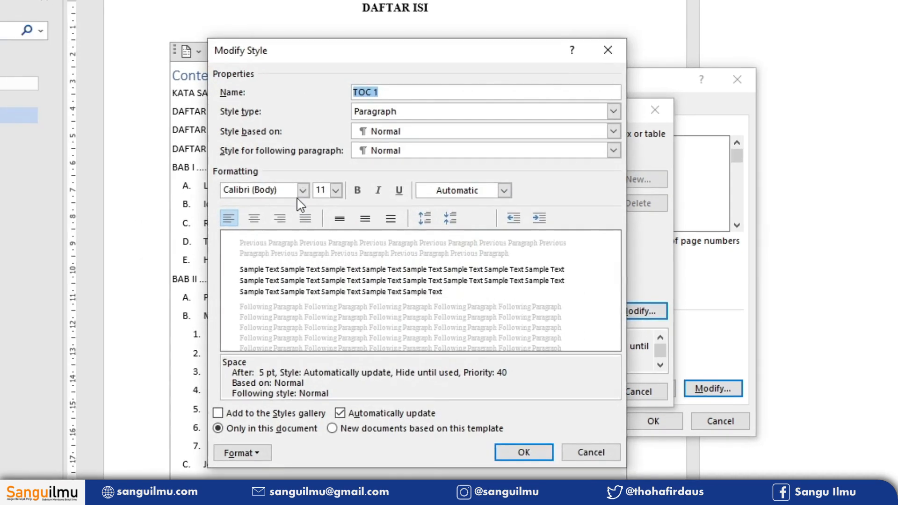
{"action": "left_click", "coordinate": [183, 156]}
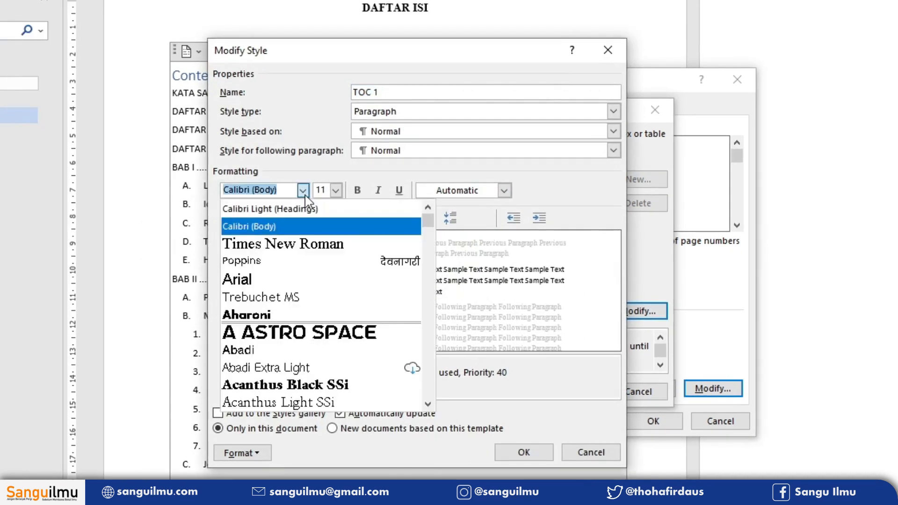
{"action": "left_click", "coordinate": [307, 243]}
{"action": "left_click", "coordinate": [336, 190]}
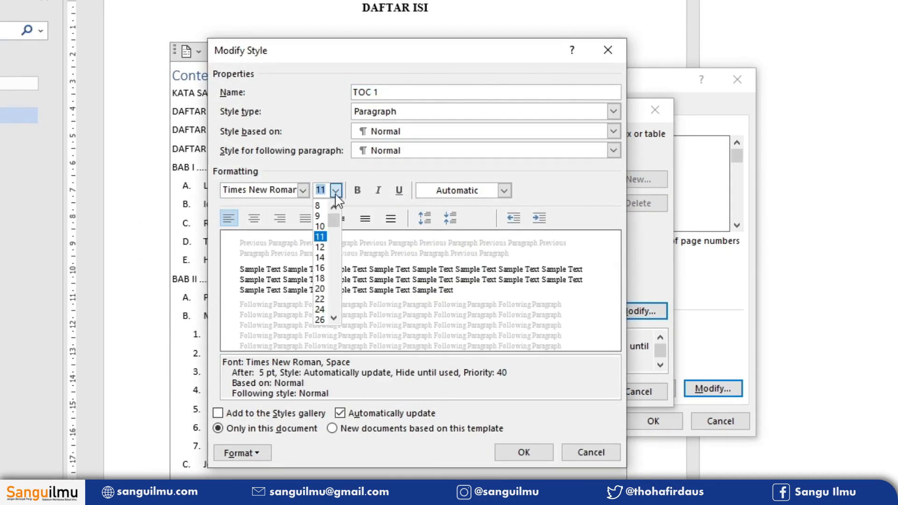
{"action": "left_click", "coordinate": [317, 245]}
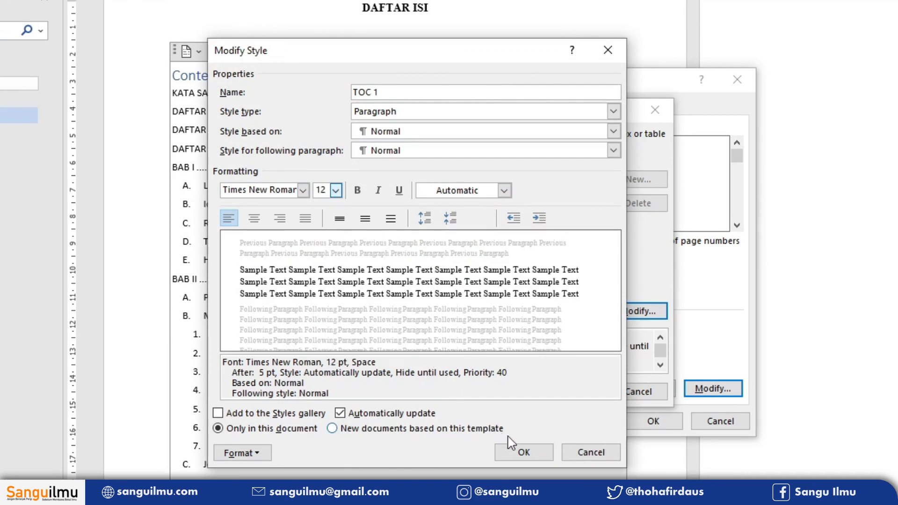
{"action": "left_click", "coordinate": [519, 452]}
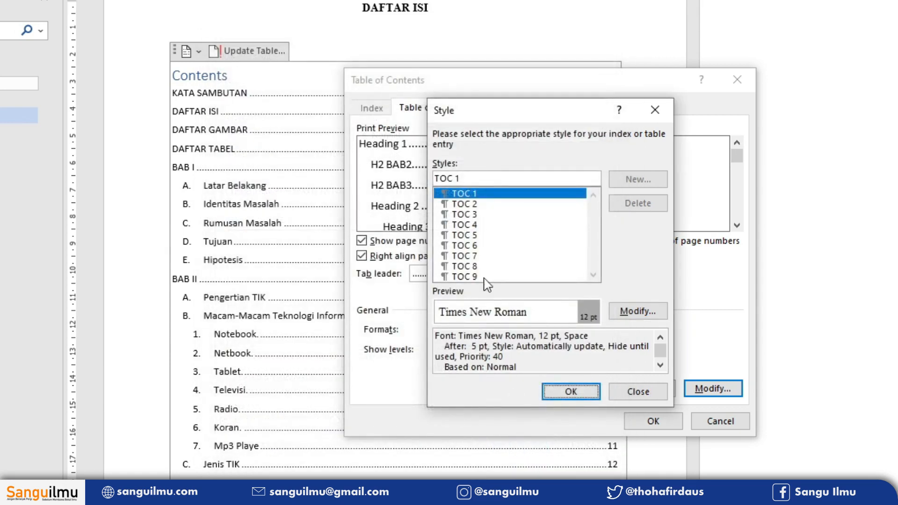
- Modify the TOC 2 style to use Times New Roman at 12 pt
{"action": "left_click", "coordinate": [473, 205]}
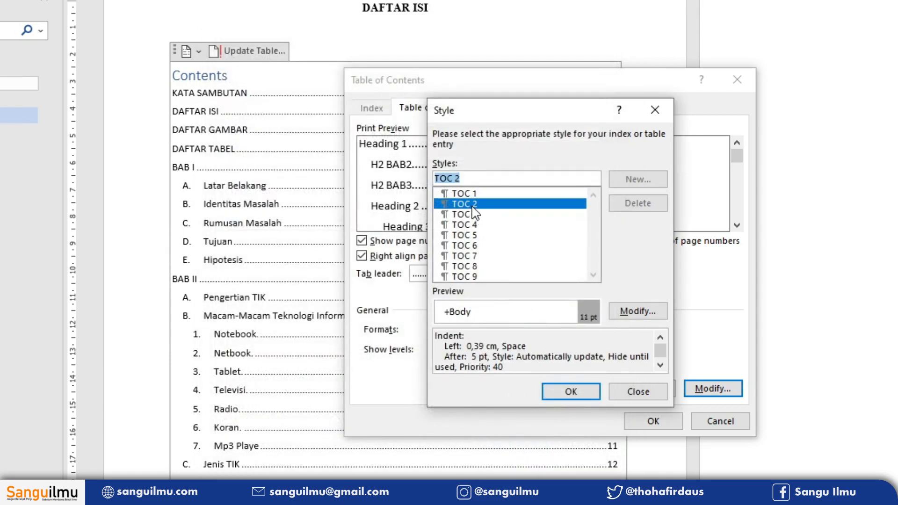
{"action": "left_click", "coordinate": [638, 311]}
{"action": "left_click", "coordinate": [303, 189]}
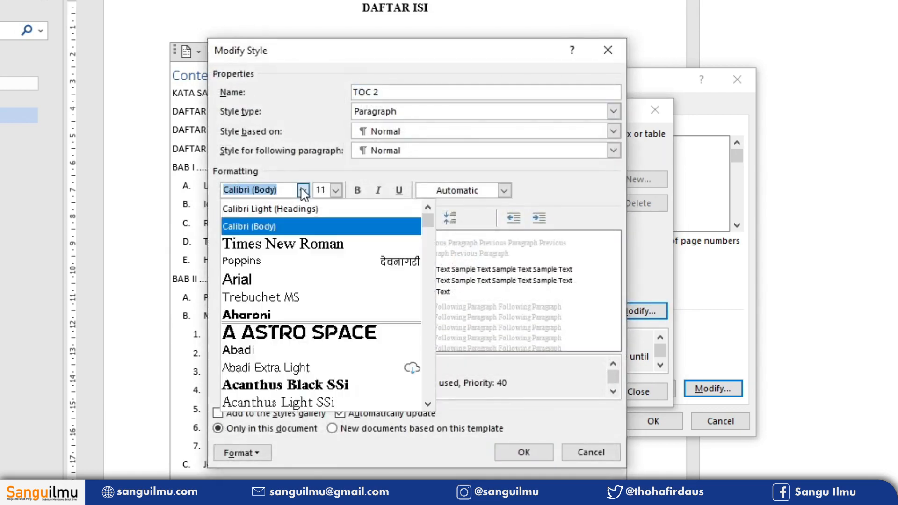
{"action": "left_click", "coordinate": [281, 244]}
{"action": "left_click", "coordinate": [336, 189]}
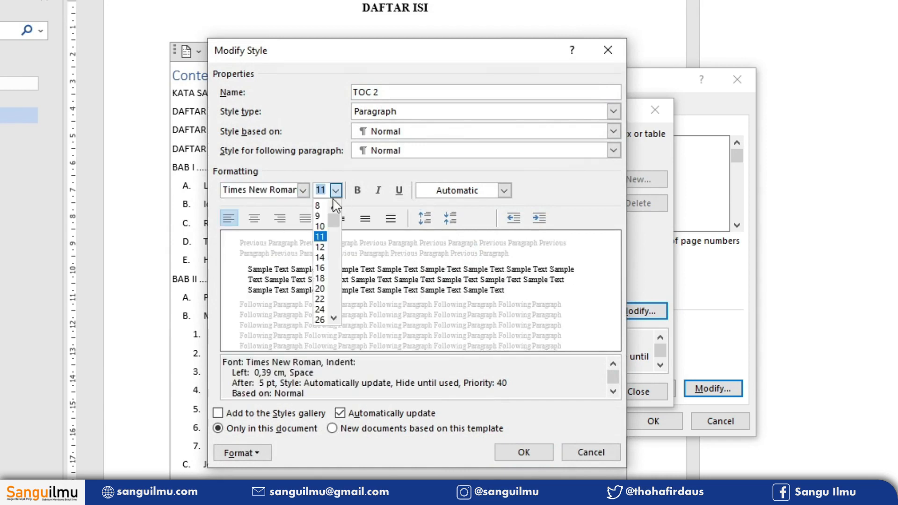
{"action": "left_click", "coordinate": [323, 246]}
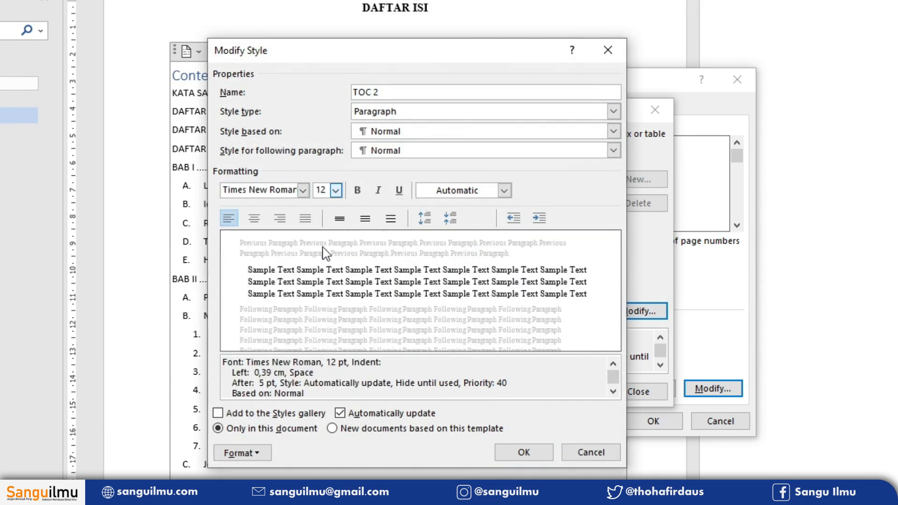
{"action": "left_click", "coordinate": [510, 453]}
- Modify the TOC 3 style to use Times New Roman at 12 pt
{"action": "left_click", "coordinate": [486, 214]}
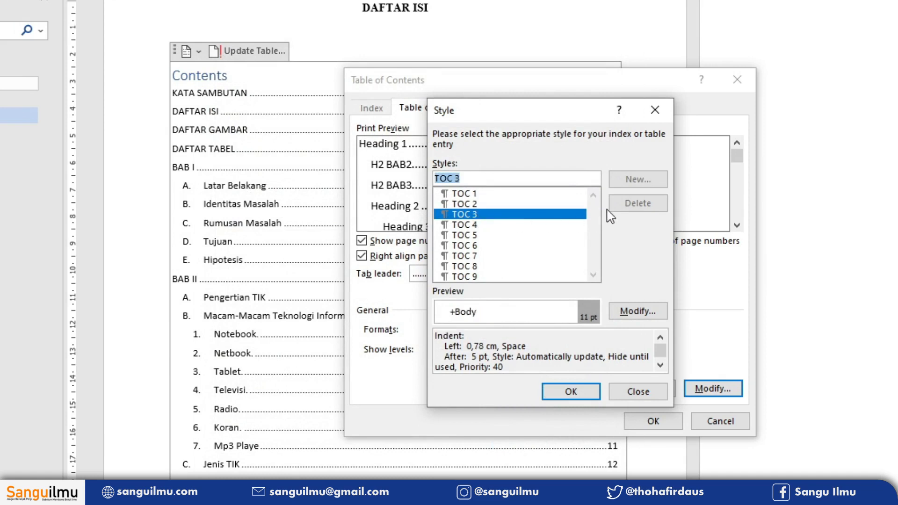
{"action": "left_click", "coordinate": [638, 311]}
{"action": "left_click", "coordinate": [303, 190]}
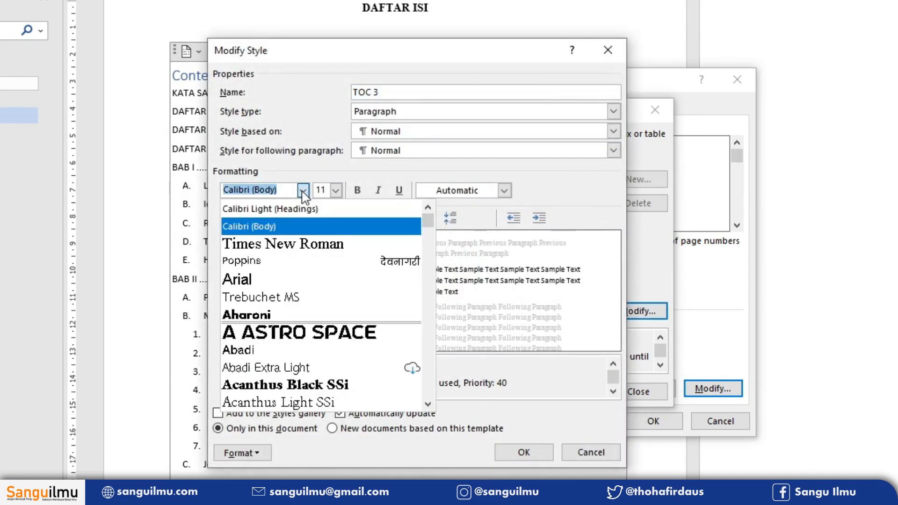
{"action": "left_click", "coordinate": [274, 244]}
{"action": "left_click", "coordinate": [336, 190]}
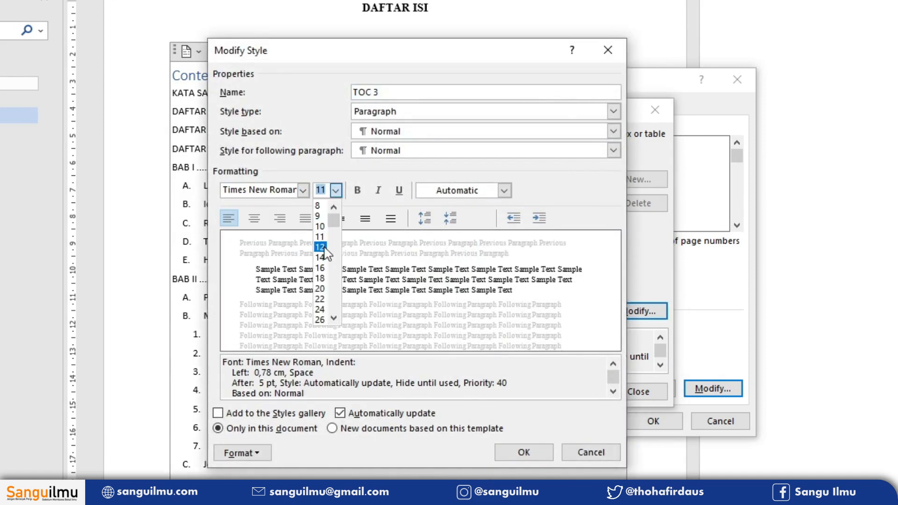
{"action": "left_click", "coordinate": [320, 247]}
{"action": "left_click", "coordinate": [505, 453]}
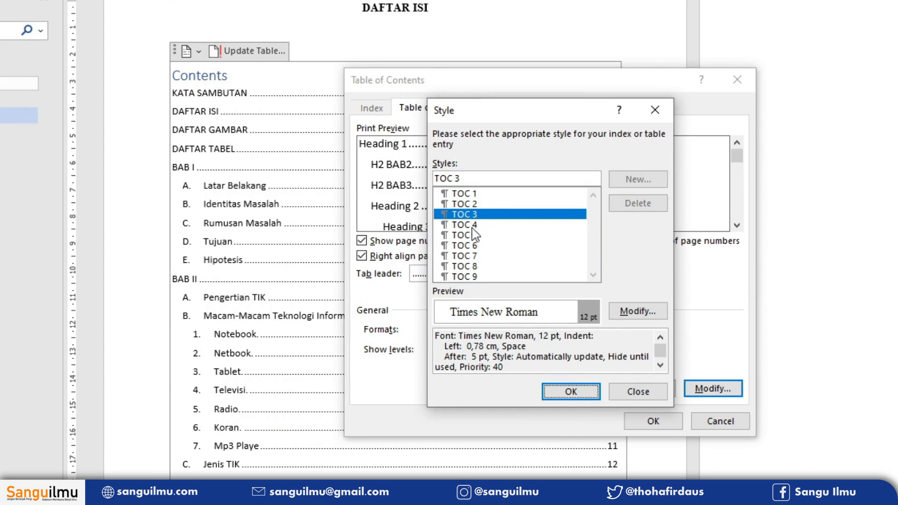
- Apply the table of contents settings and replace the existing table of contents
{"action": "left_click", "coordinate": [573, 391]}
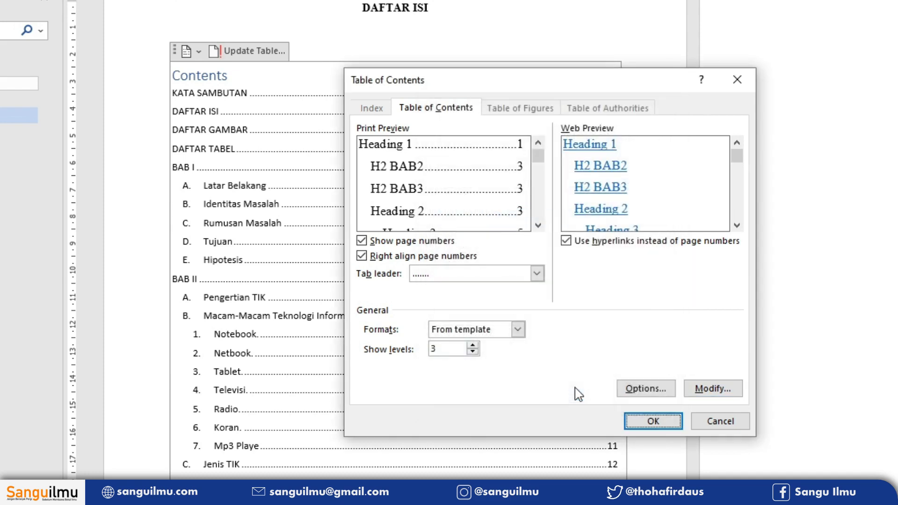
{"action": "left_click", "coordinate": [651, 424]}
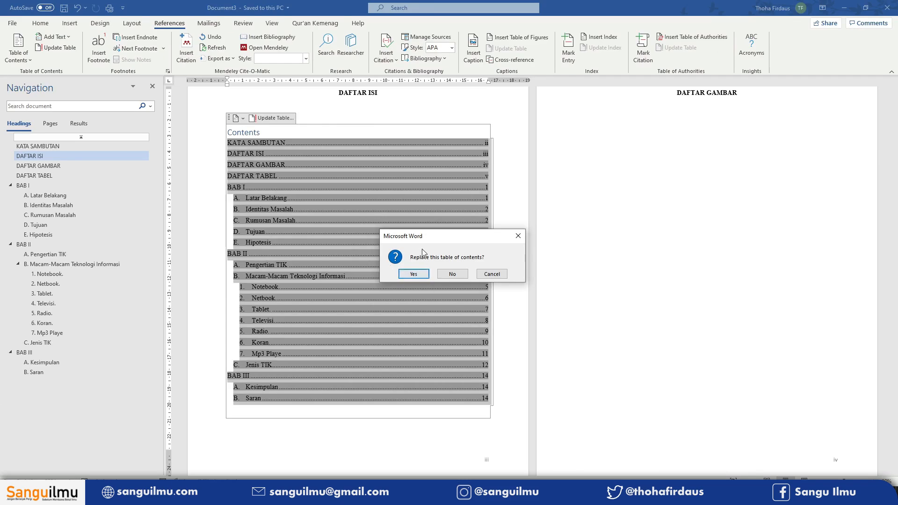
{"action": "left_click", "coordinate": [414, 274]}
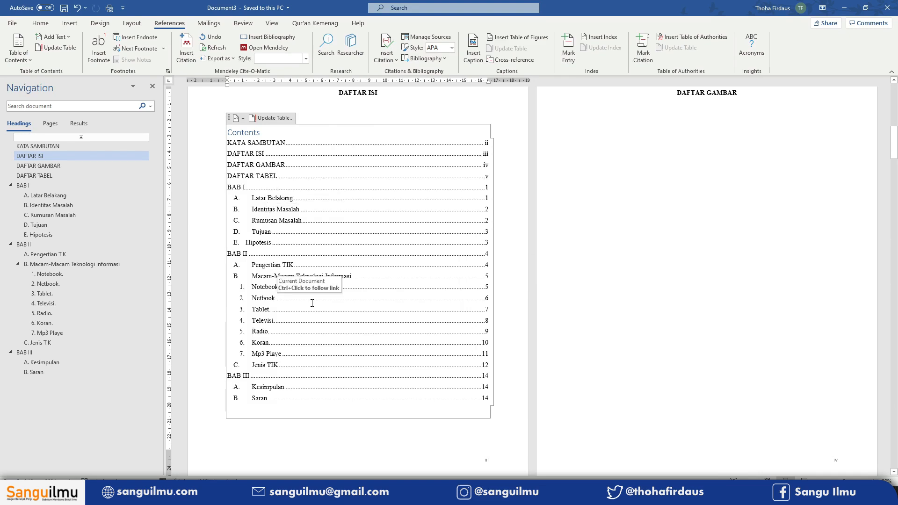
- Undo the last change and update the entire table of contents
{"action": "key", "text": "ctrl+z"}
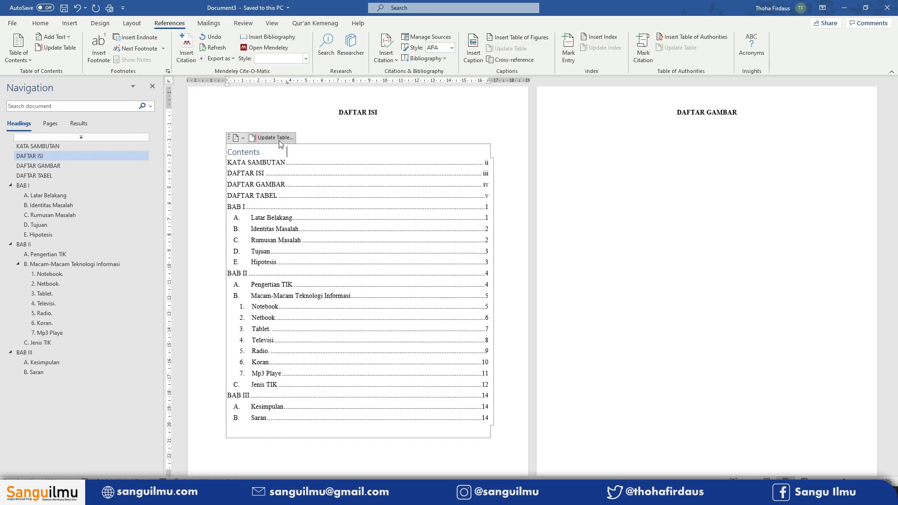
{"action": "left_click", "coordinate": [279, 140]}
{"action": "left_click", "coordinate": [436, 247]}
{"action": "left_click", "coordinate": [442, 257]}
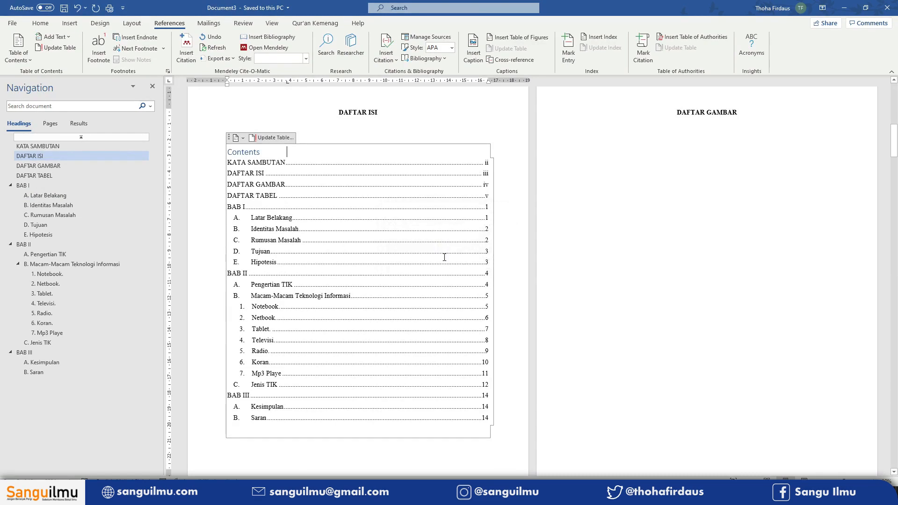
- Delete the "Contents" title from the top of the table of contents
{"action": "double_click", "coordinate": [241, 152]}
{"action": "key", "text": "BackSpace"}
{"action": "left_click", "coordinate": [280, 138]}
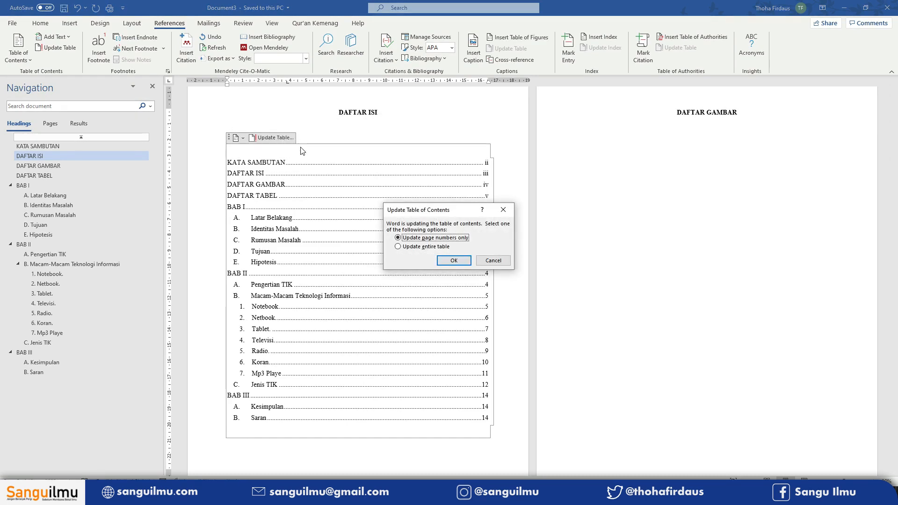
{"action": "left_click", "coordinate": [435, 248]}
{"action": "left_click", "coordinate": [492, 257]}
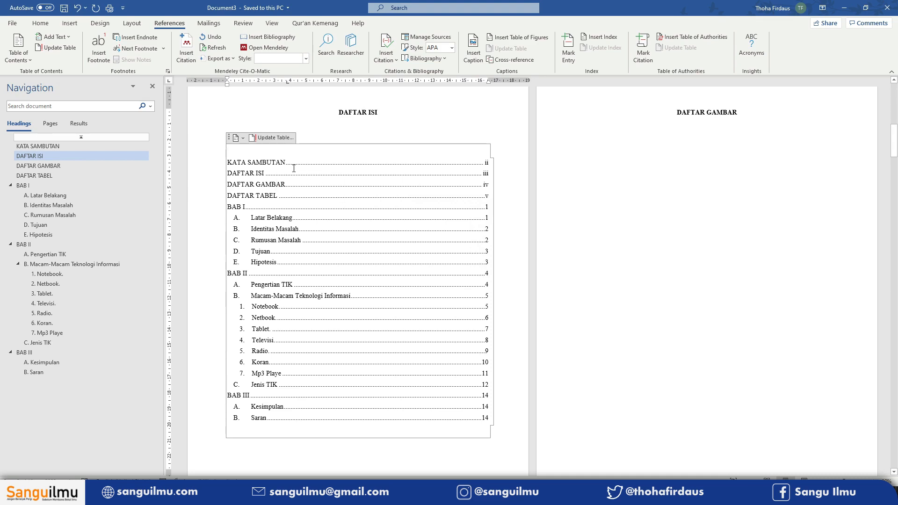
- Add the text "Halaman Judul" below the cover page title and apply the Heading 1 style to it
{"action": "scroll", "coordinate": [375, 248], "scroll_direction": "up", "scroll_amount": 5}
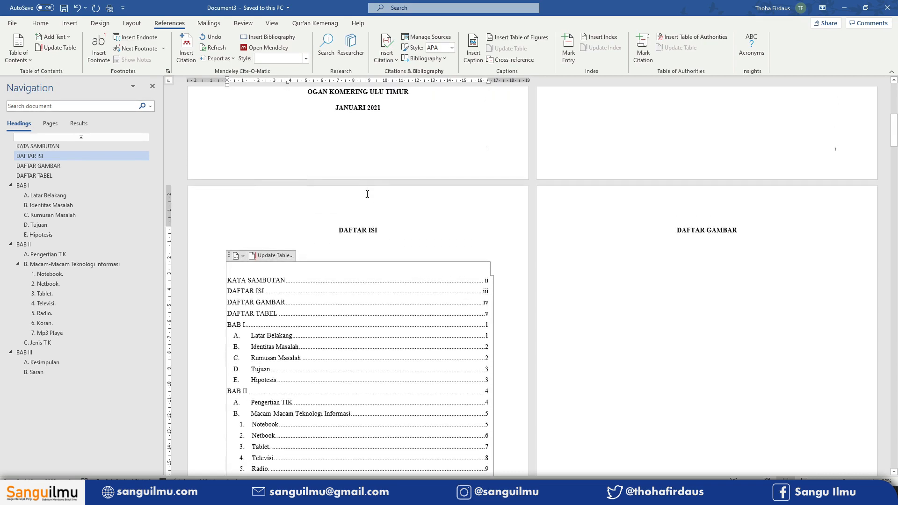
{"action": "scroll", "coordinate": [384, 251], "scroll_direction": "up", "scroll_amount": 8}
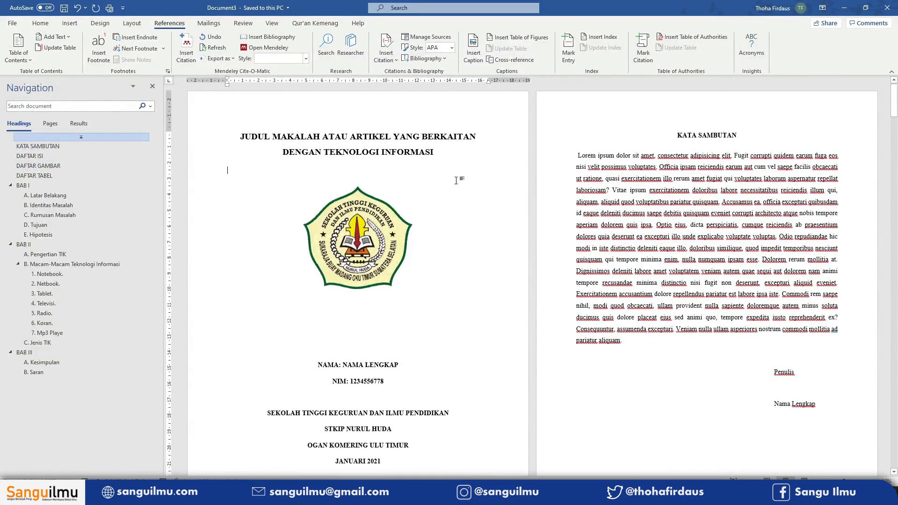
{"action": "type", "text": "Halaman "}
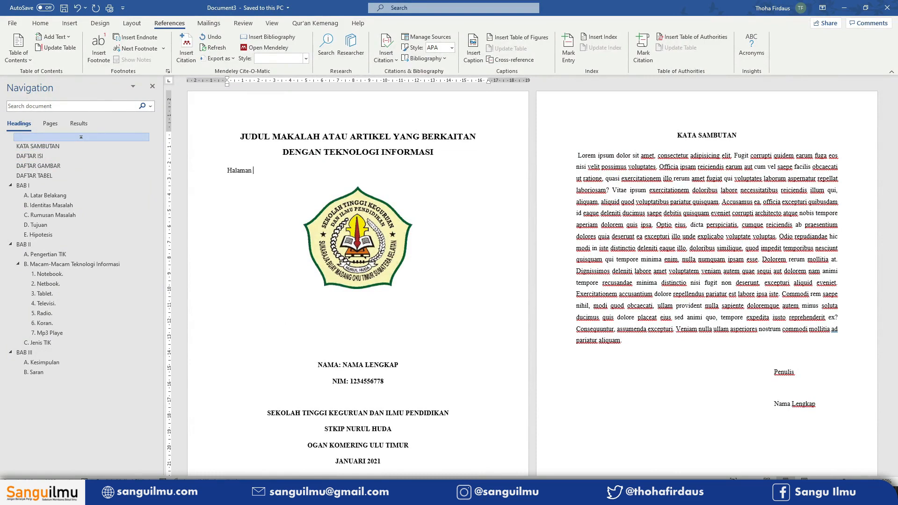
{"action": "type", "text": "Judul"}
{"action": "left_click", "coordinate": [40, 23]}
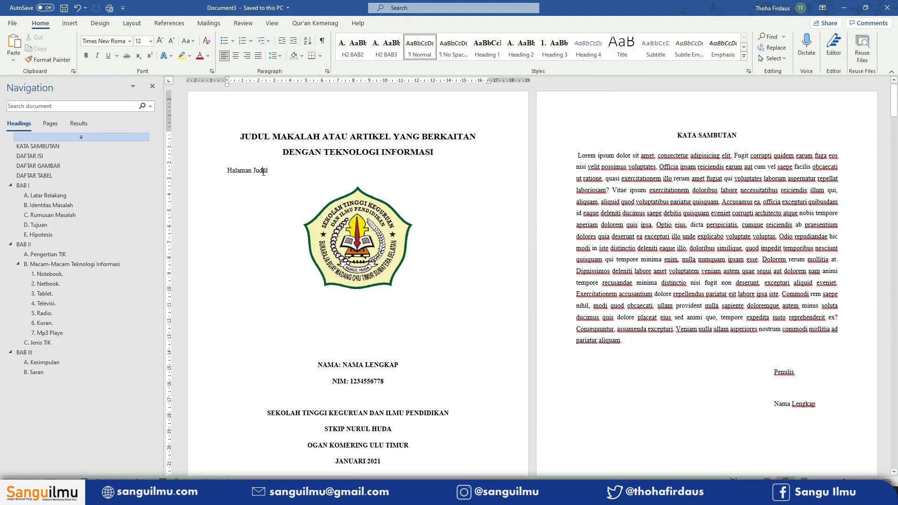
{"action": "left_click", "coordinate": [491, 55]}
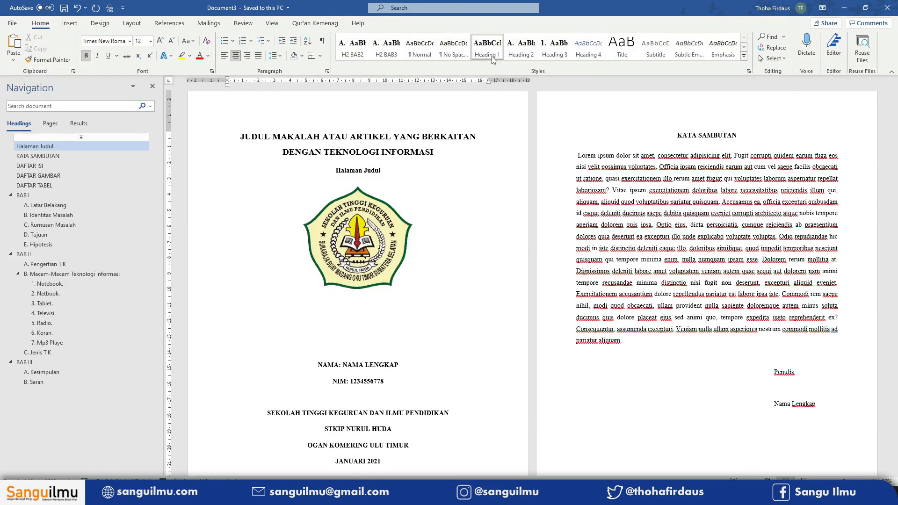
- Hide the "Halaman Judul" heading on the cover page by setting its font colour to white
{"action": "left_click_drag", "start_coordinate": [336, 170], "coordinate": [386, 160]}
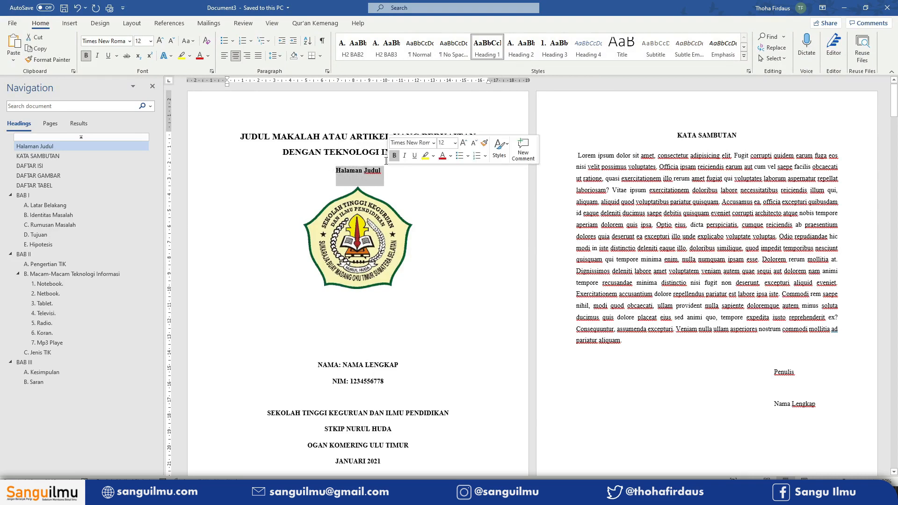
{"action": "left_click", "coordinate": [301, 60]}
{"action": "left_click", "coordinate": [300, 64]}
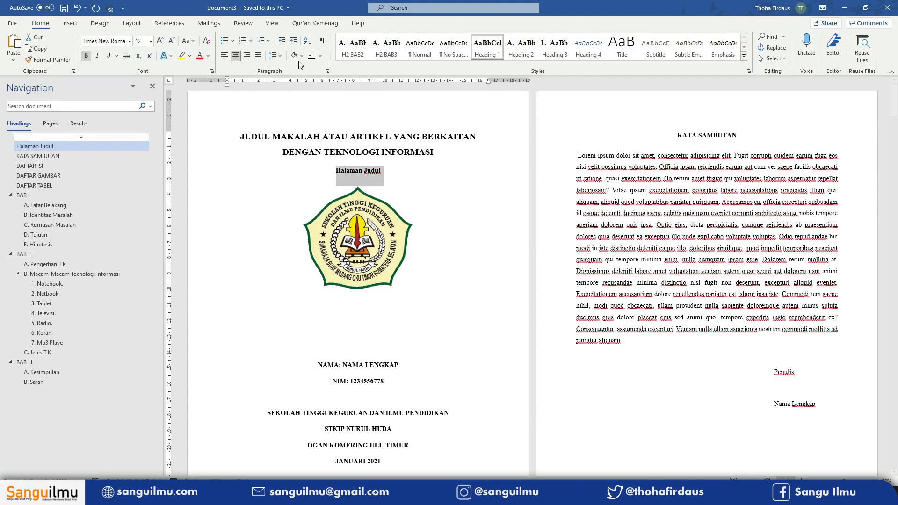
{"action": "left_click", "coordinate": [208, 56]}
{"action": "left_click", "coordinate": [200, 95]}
{"action": "left_click", "coordinate": [354, 137]}
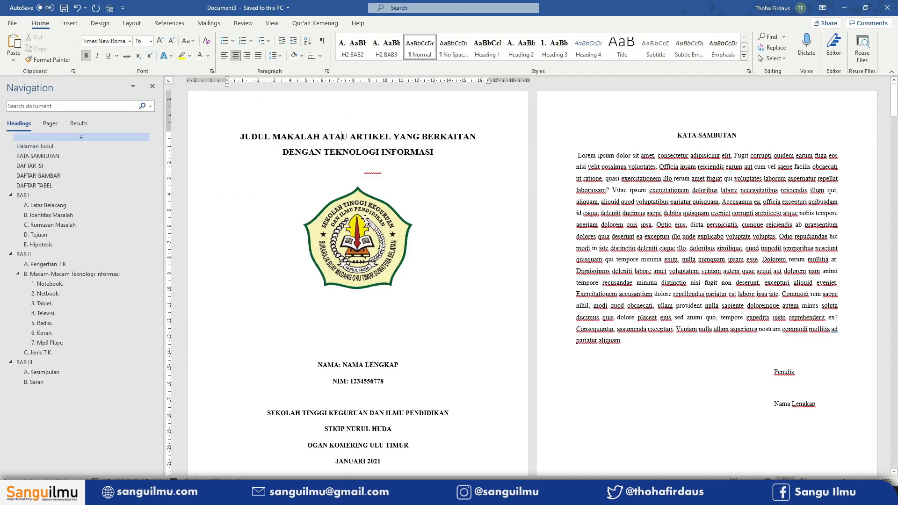
- Update the entire table of contents under DAFTAR ISI to include the new cover page heading
{"action": "scroll", "coordinate": [375, 232], "scroll_direction": "down", "scroll_amount": 5}
{"action": "scroll", "coordinate": [375, 232], "scroll_direction": "down", "scroll_amount": 4}
{"action": "left_click", "coordinate": [327, 168]}
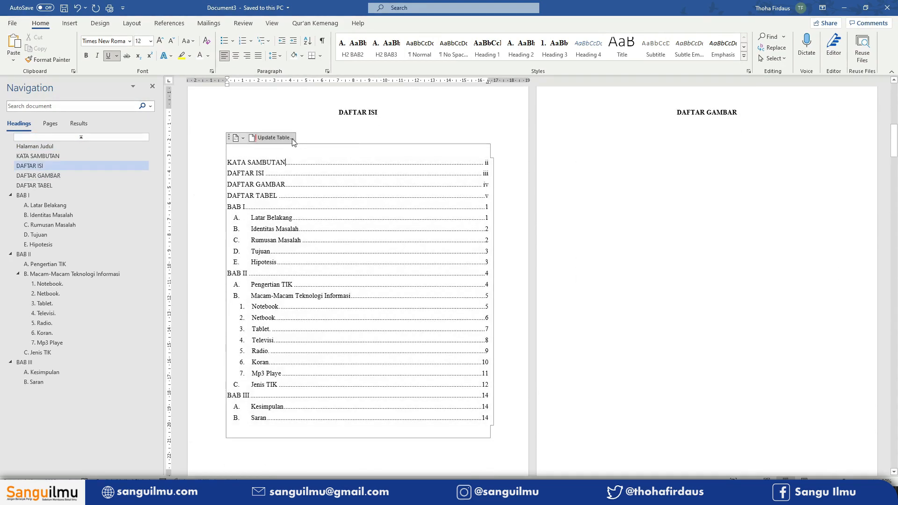
{"action": "left_click", "coordinate": [276, 137]}
{"action": "left_click", "coordinate": [398, 246]}
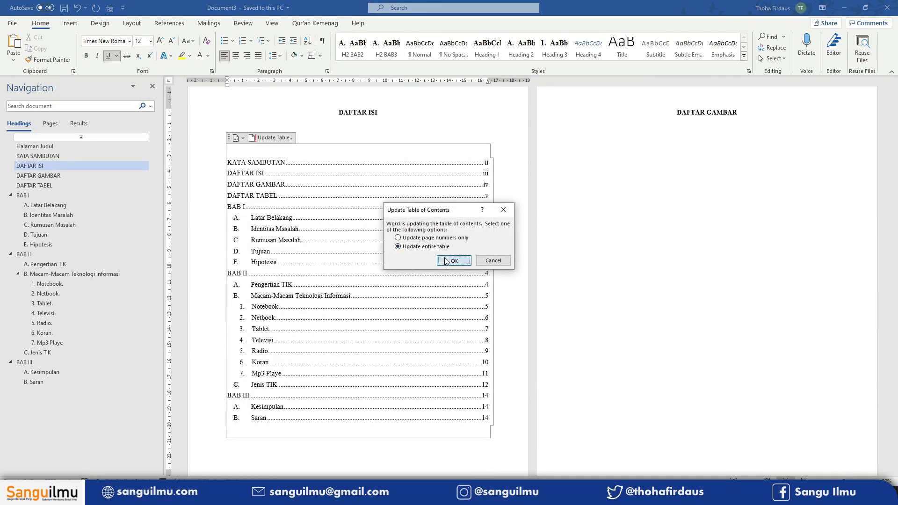
{"action": "left_click", "coordinate": [445, 260]}
- Inspect the Halaman Judul entry at the top of the table of contents
{"action": "left_click", "coordinate": [267, 173]}
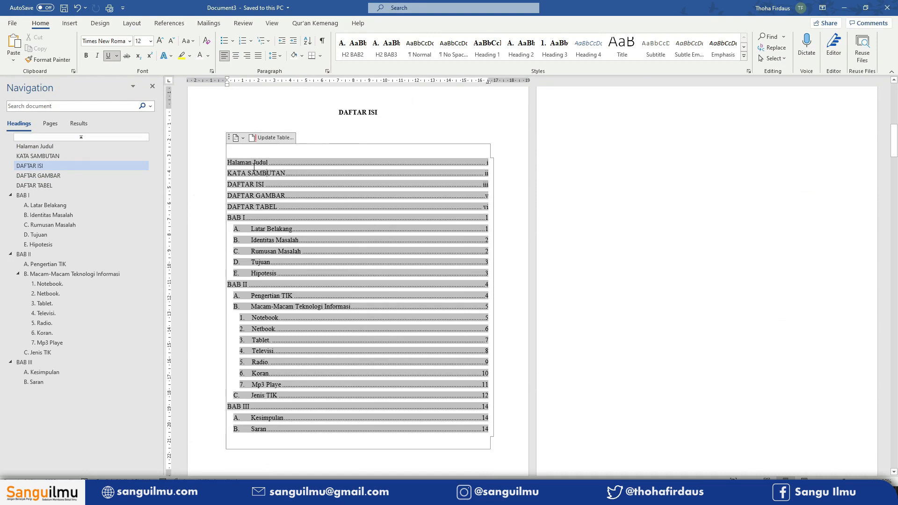
{"action": "left_click_drag", "start_coordinate": [228, 163], "coordinate": [270, 163]}
{"action": "left_click", "coordinate": [308, 163]}
{"action": "left_click", "coordinate": [440, 149]}
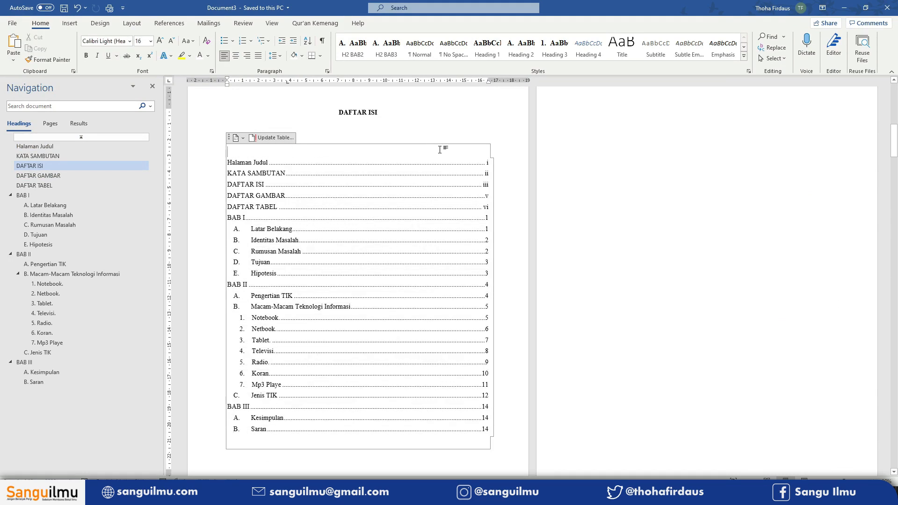